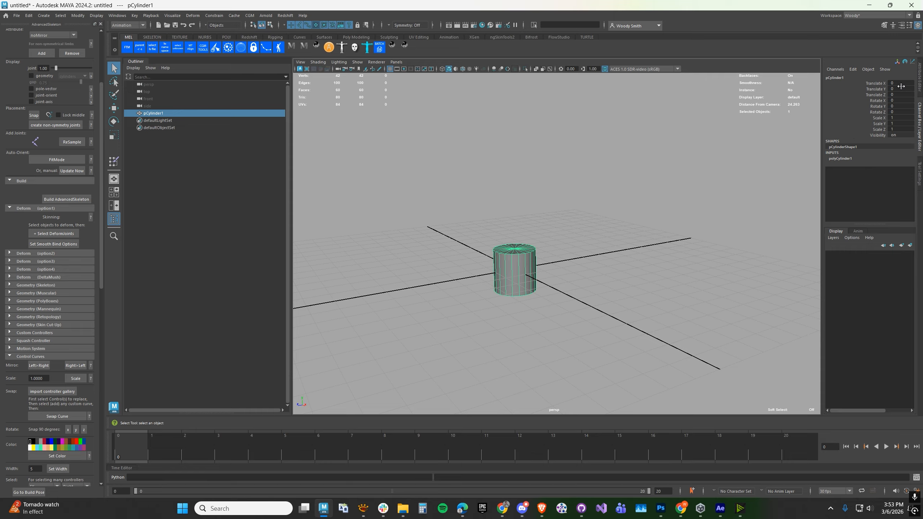
- Raise the cylinder by setting its Translate Y to 1
double_click(900, 88)
text(1)
key(Return)
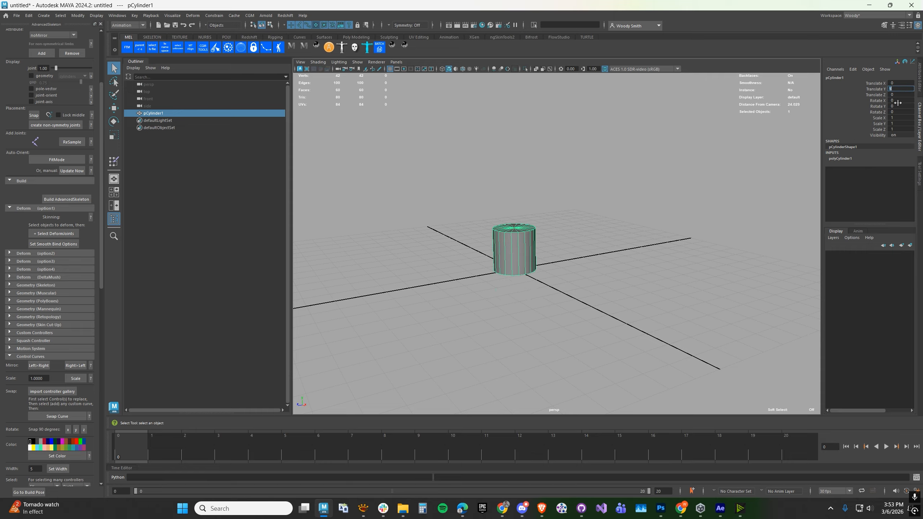
alt+drag(603, 270, 542, 249)
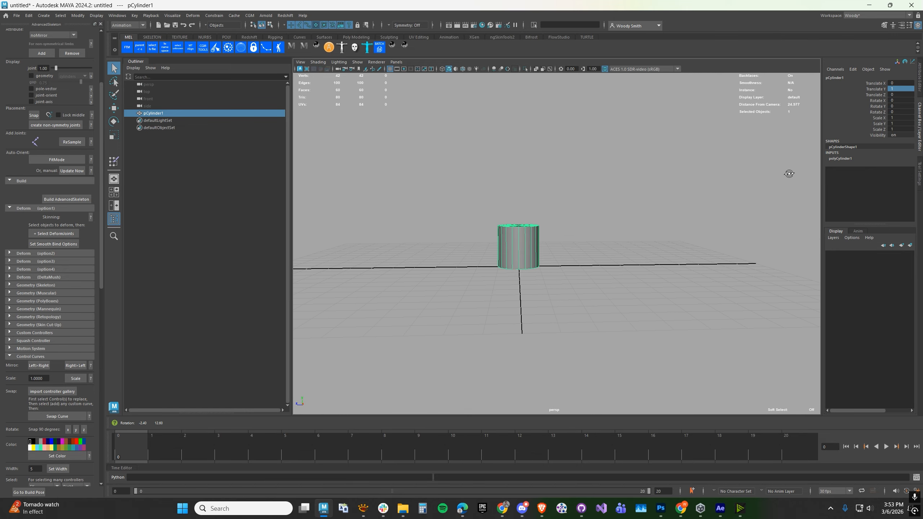
- Set the cylinder's radius to 8 to form a wide, flat disc
click(845, 158)
alt+drag(651, 223, 657, 226)
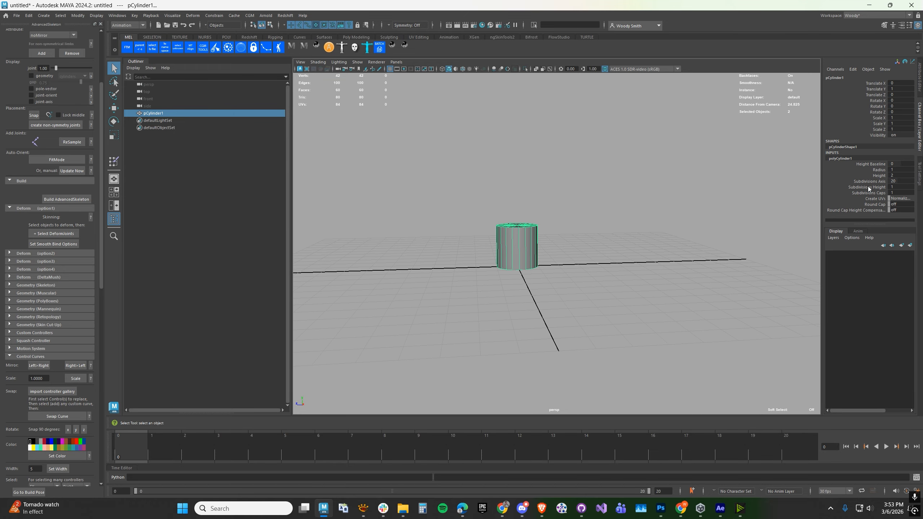
click(904, 171)
text(8)
key(Return)
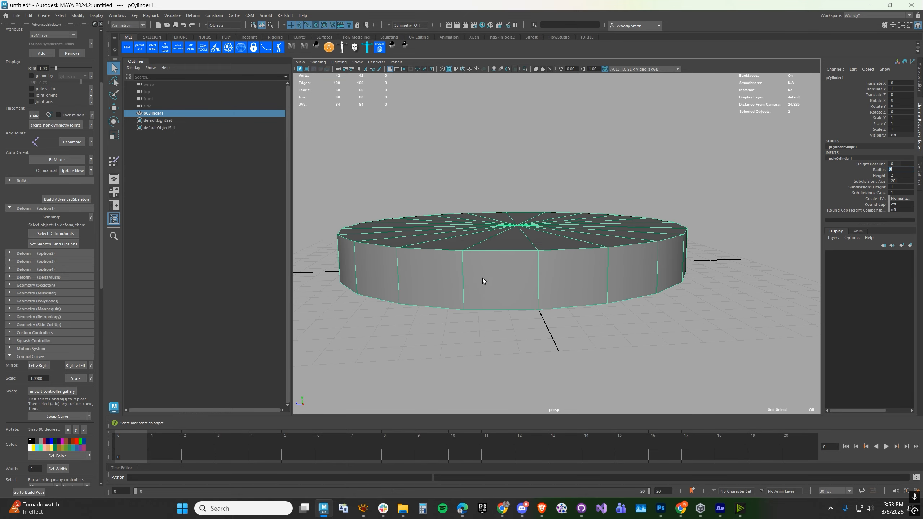
alt+drag(443, 267, 490, 285)
scroll(490, 285, down, 2)
alt+drag(572, 339, 526, 282)
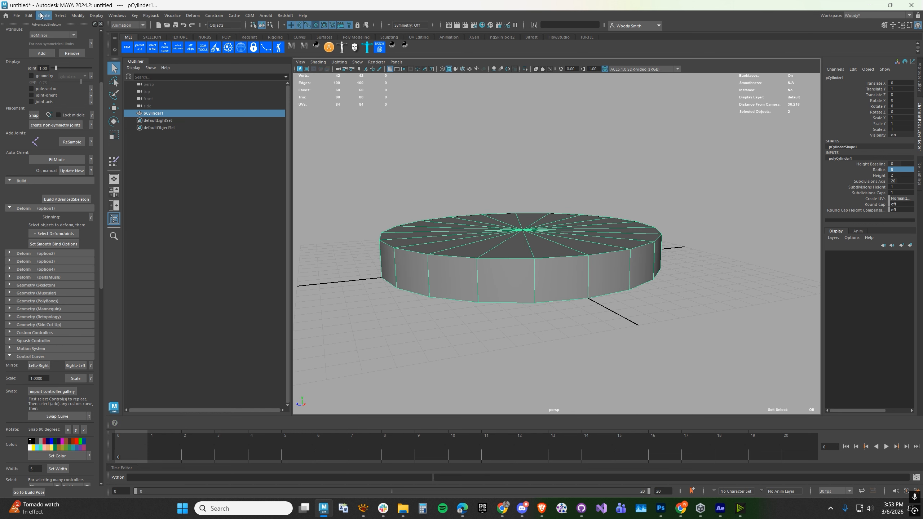
- Set the disc's axis subdivisions to 24
double_click(907, 180)
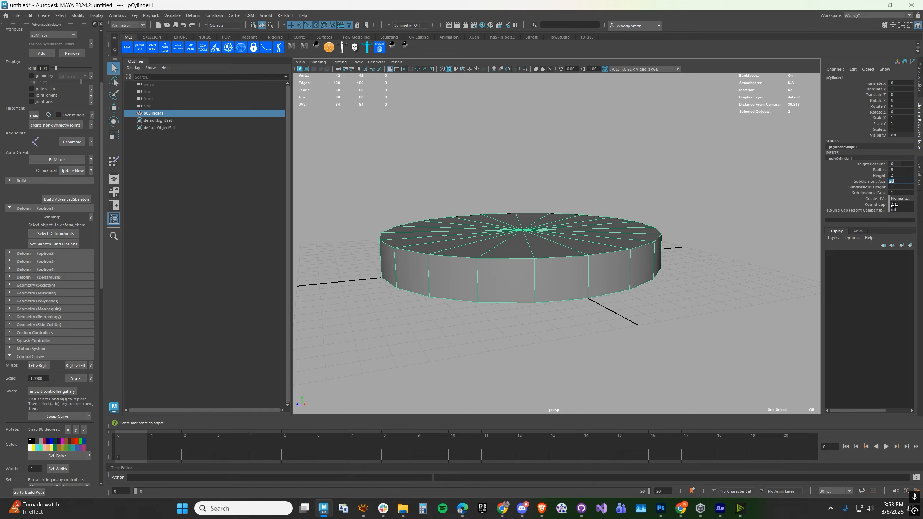
key(Return)
alt+drag(554, 291, 553, 303)
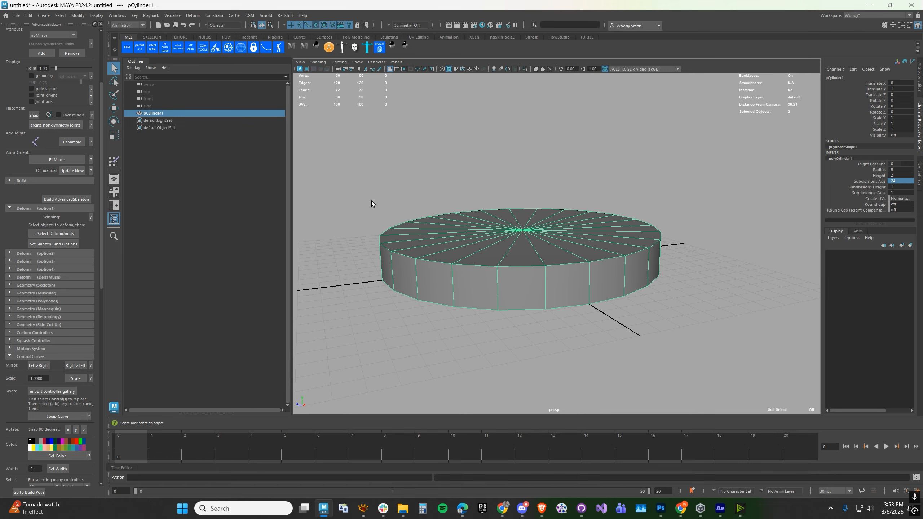
- Delete the disc's construction history and freeze its transformations
click(27, 16)
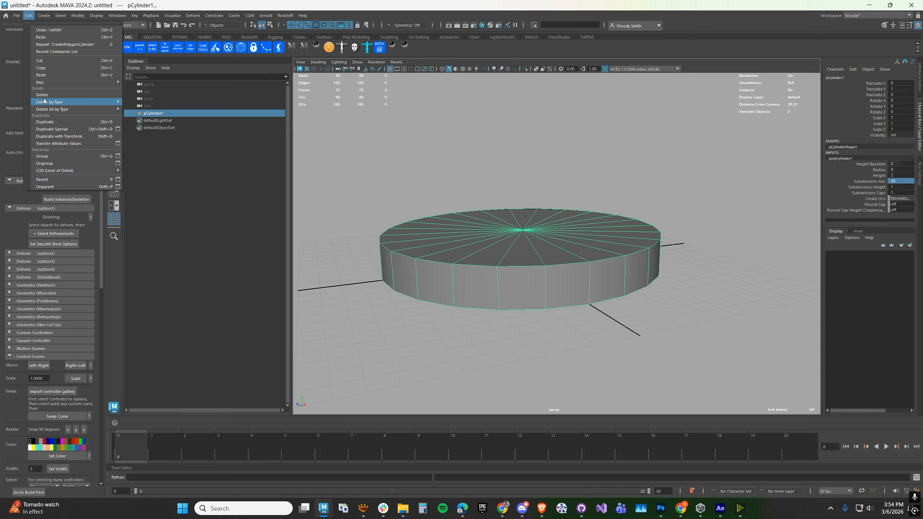
mouse_move(46, 102)
click(156, 104)
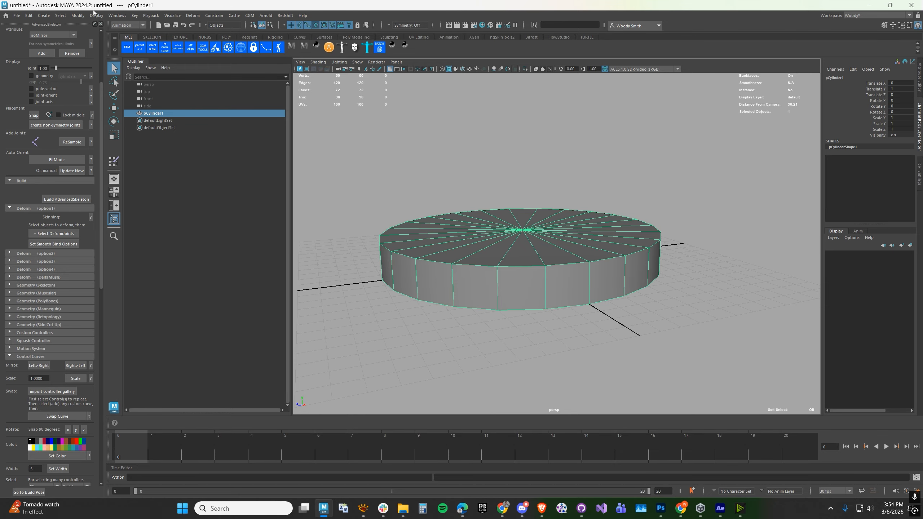
click(77, 15)
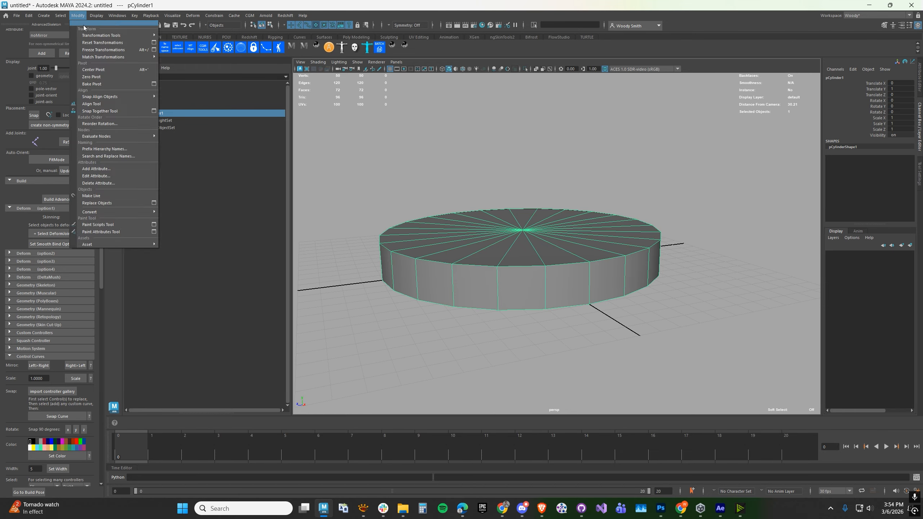
click(96, 45)
alt+drag(522, 253, 463, 237)
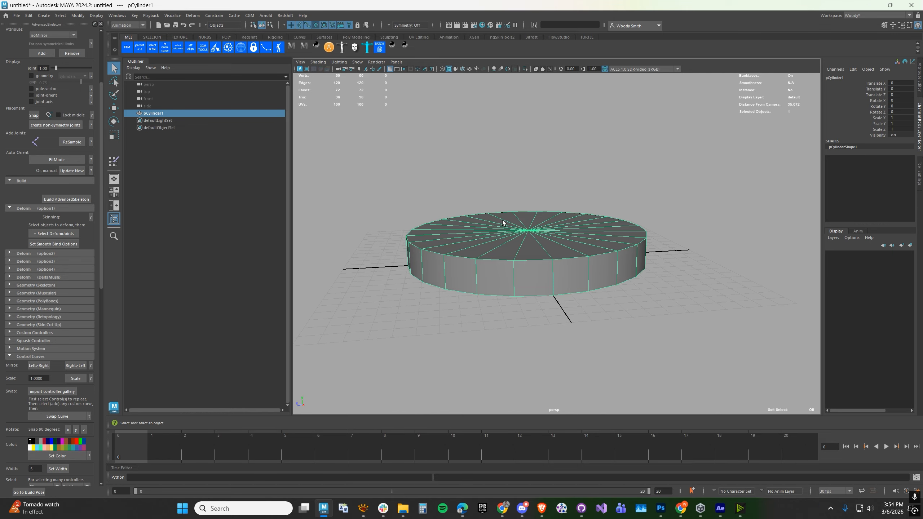
- Create a second polygon cylinder and raise it above the disc to a Translate Y of about 2.75
key(space)
click(400, 190)
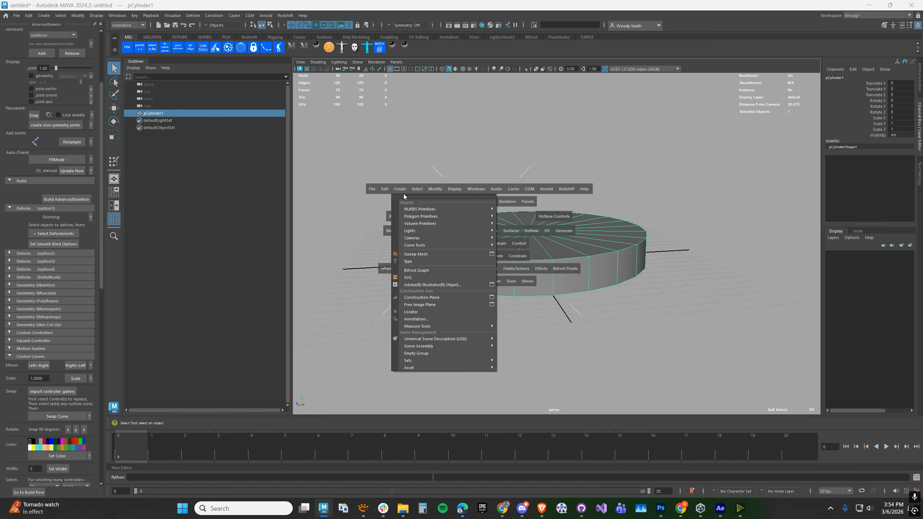
mouse_move(413, 218)
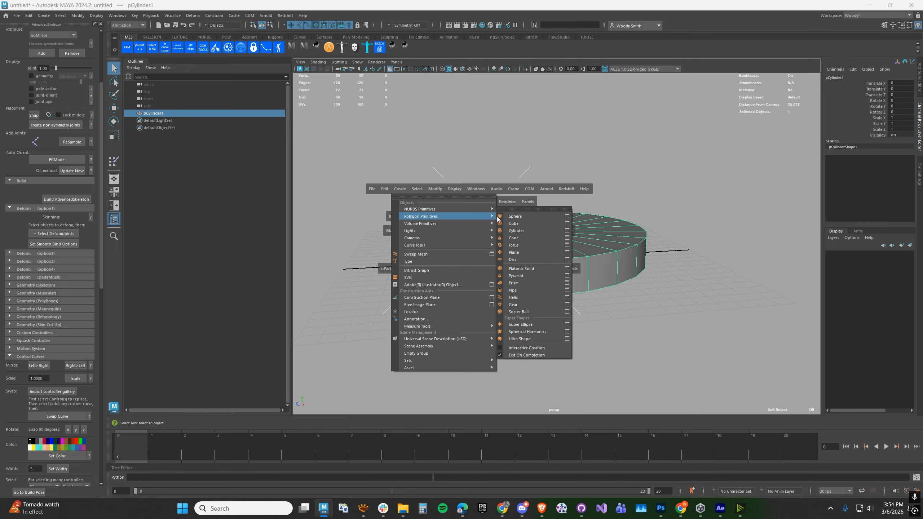
click(514, 231)
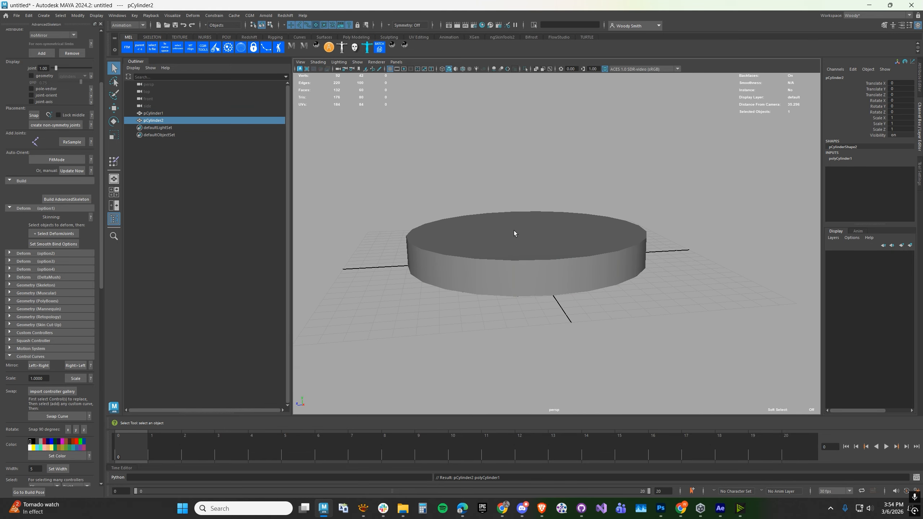
key(w)
drag(527, 193, 527, 154)
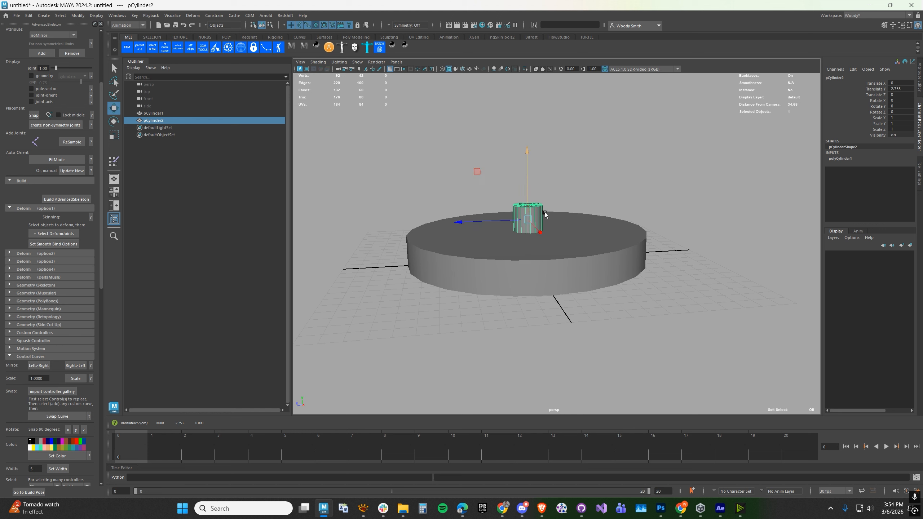
- Scale the small cylinder uniformly to 0.5 in X, Y and Z
alt+drag(516, 232, 538, 245)
alt+right_drag(538, 245, 563, 250)
alt+drag(563, 250, 556, 244)
alt+drag(517, 215, 510, 218)
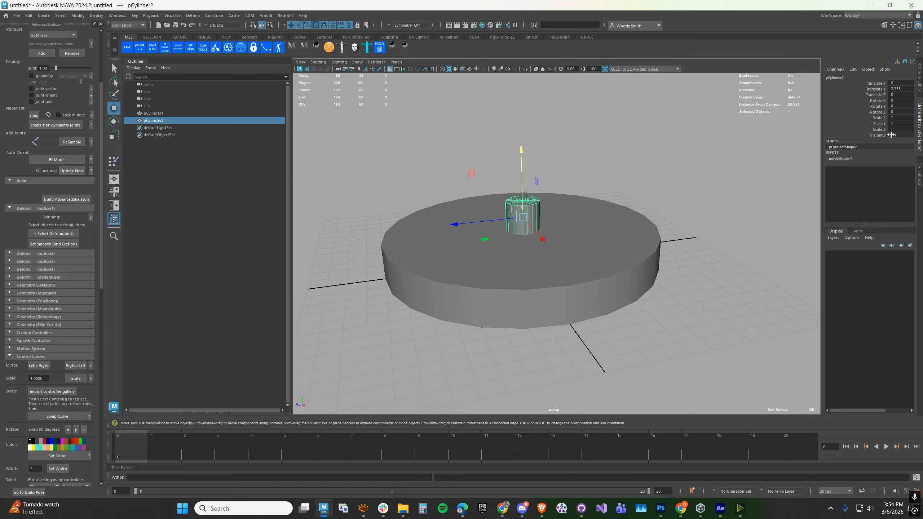
drag(902, 126, 896, 118)
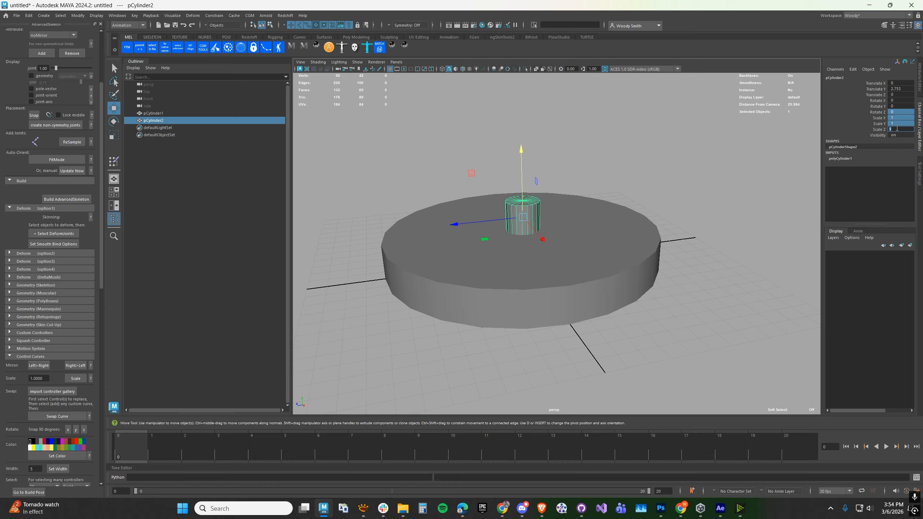
click(874, 129)
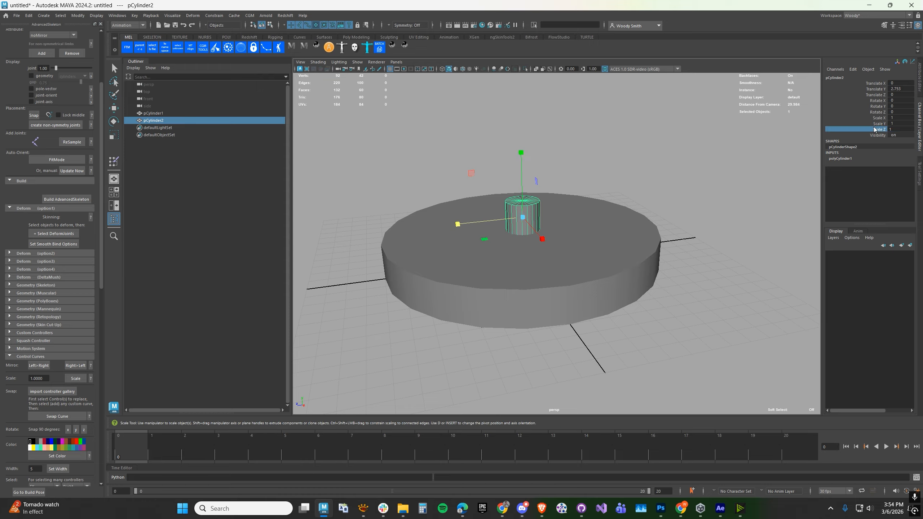
drag(891, 119, 895, 129)
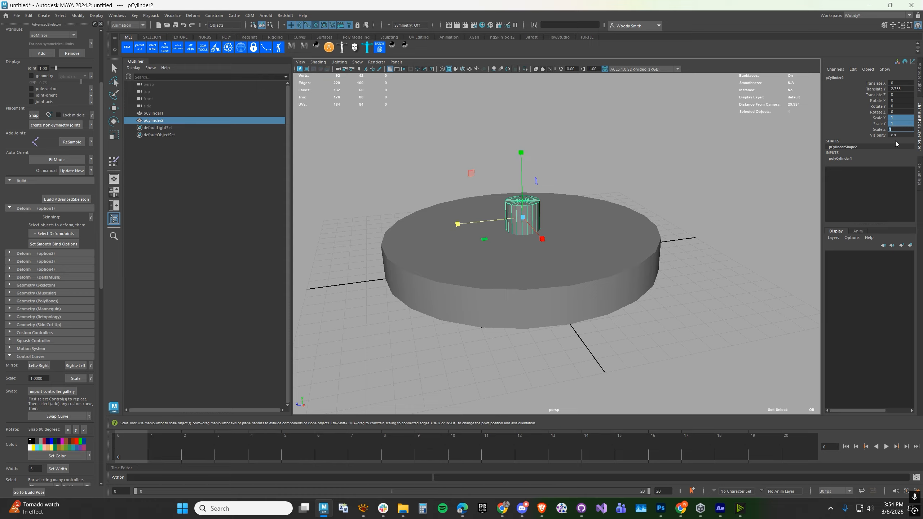
text(0.5)
key(Return)
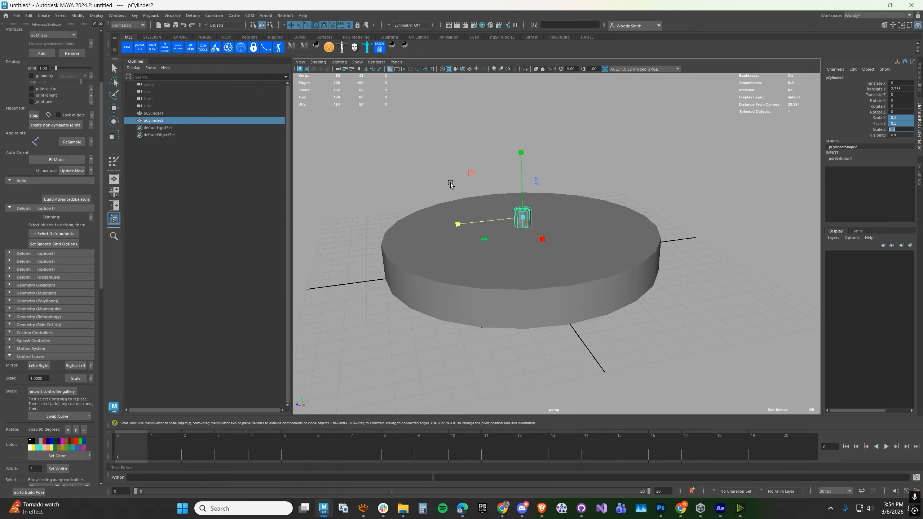
- Lower the small cylinder to a Translate Y of about 2.34 and stretch its Scale Y to about 0.6
key(w)
drag(523, 174, 492, 152)
key(r)
alt+right_drag(492, 152, 450, 147)
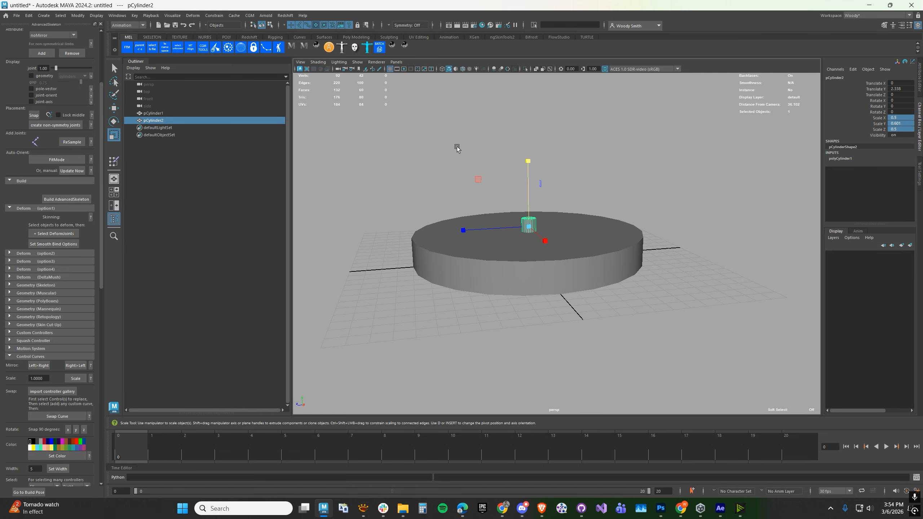
- Create a third polygon cylinder and raise it above the small one to a Translate Y of about 5.42
key(space)
click(375, 121)
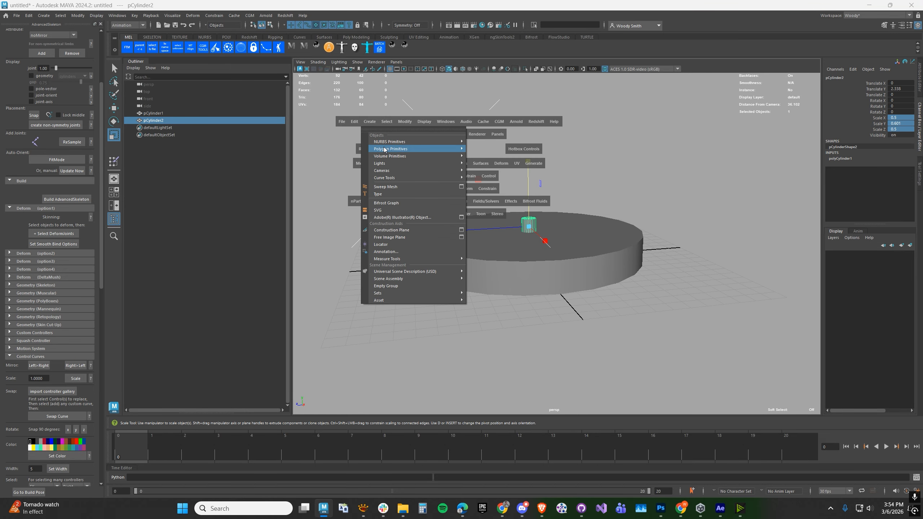
mouse_move(384, 149)
click(509, 163)
key(w)
drag(526, 206, 523, 126)
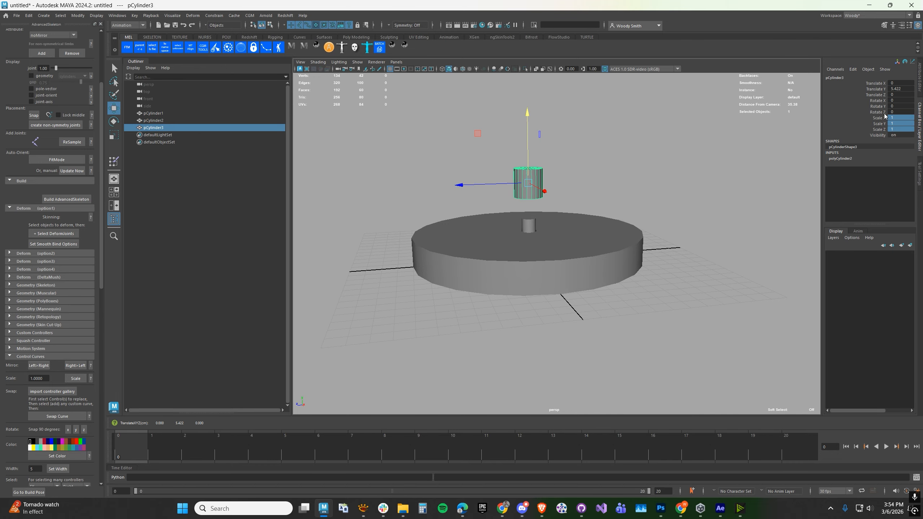
- Turn the new cylinder on its side by setting Rotate Z to 90
click(901, 112)
text(90)
key(Return)
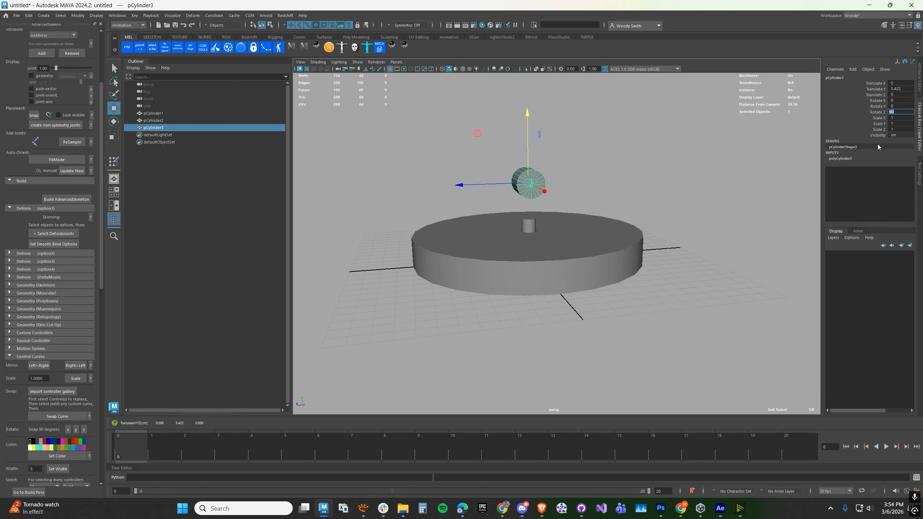
alt+drag(475, 228, 484, 229)
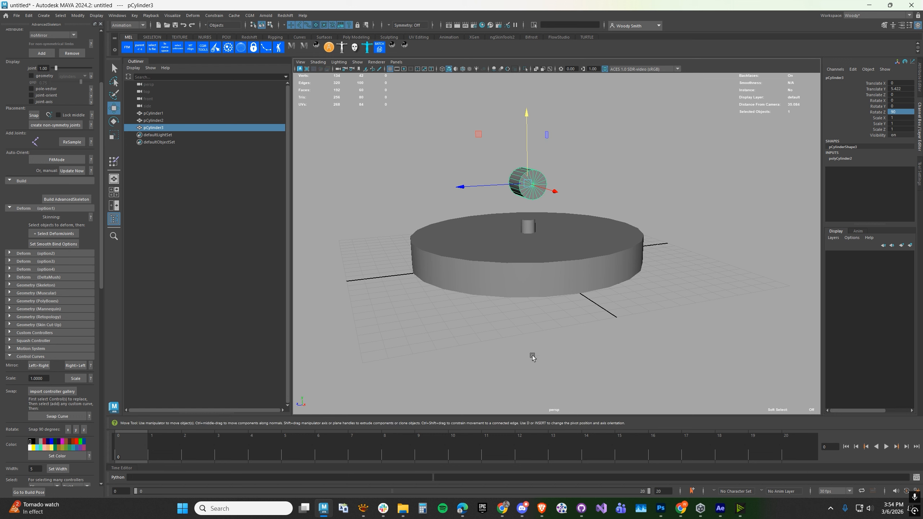
- Show all four views and set the sideways cylinder's radius to 2
key(space)
scroll(711, 376, up, 1)
alt+middle_drag(694, 327, 690, 358)
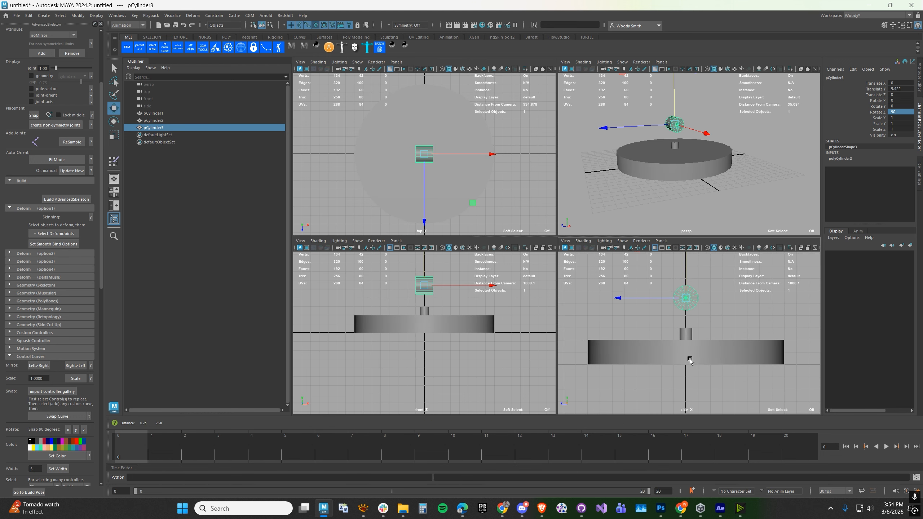
alt+middle_drag(525, 333, 527, 359)
scroll(527, 358, up, 3)
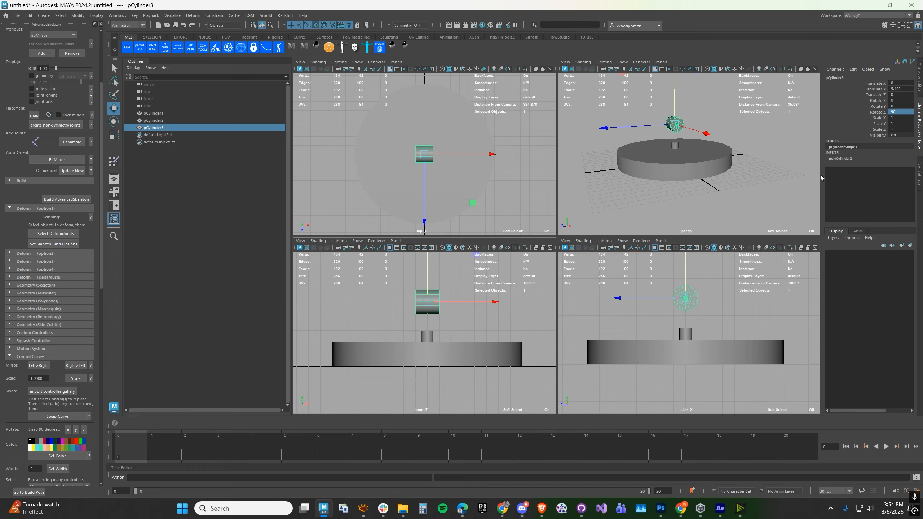
click(844, 161)
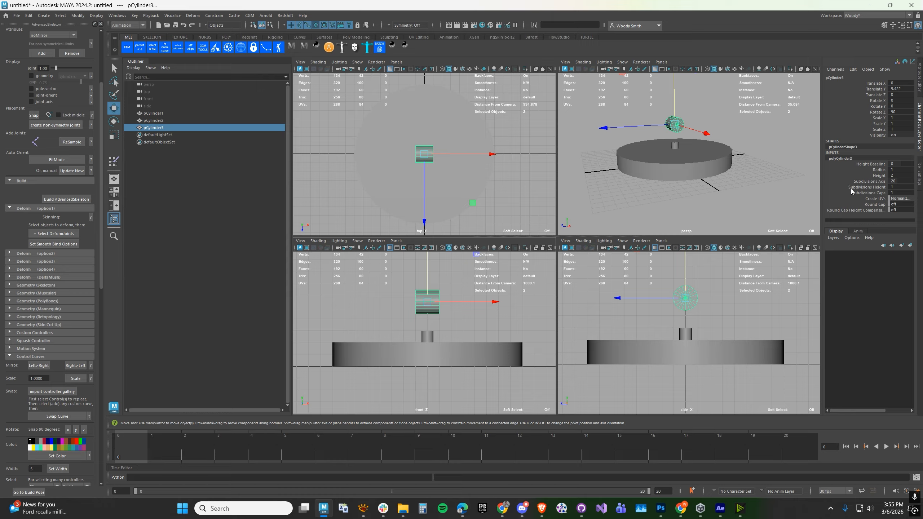
click(897, 170)
text(2)
key(Return)
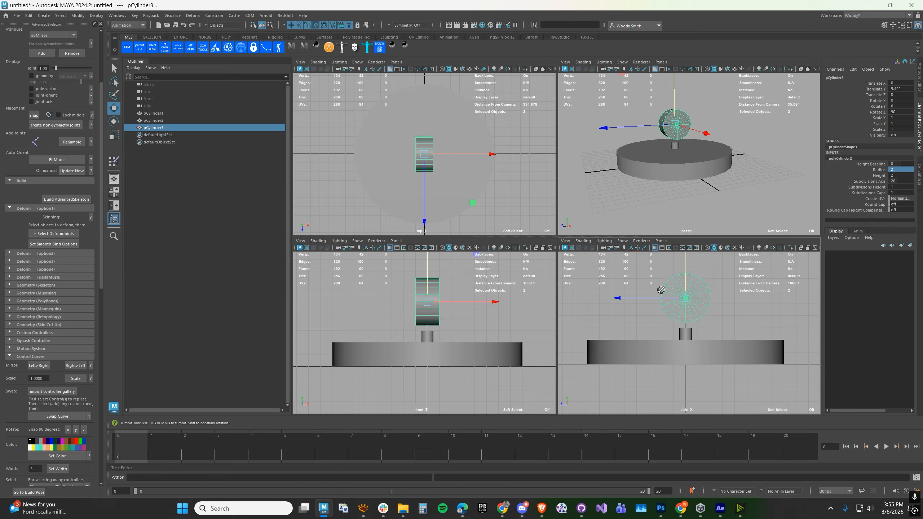
- Lower the sideways cylinder onto the small post, to a Translate Y of about 4.66
scroll(492, 305, up, 2)
key(w)
drag(688, 260, 688, 270)
alt+drag(654, 233, 603, 153)
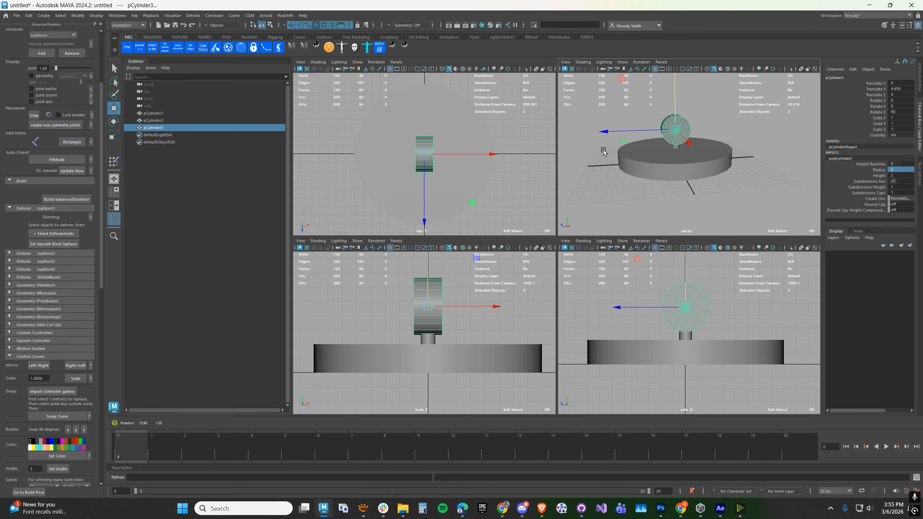
- Create a polygon cube, raise it above the sideways cylinder to a Translate Y of about 9.1, and return to the single perspective view
alt+right_drag(607, 279, 545, 287)
alt+middle_drag(572, 302, 596, 336)
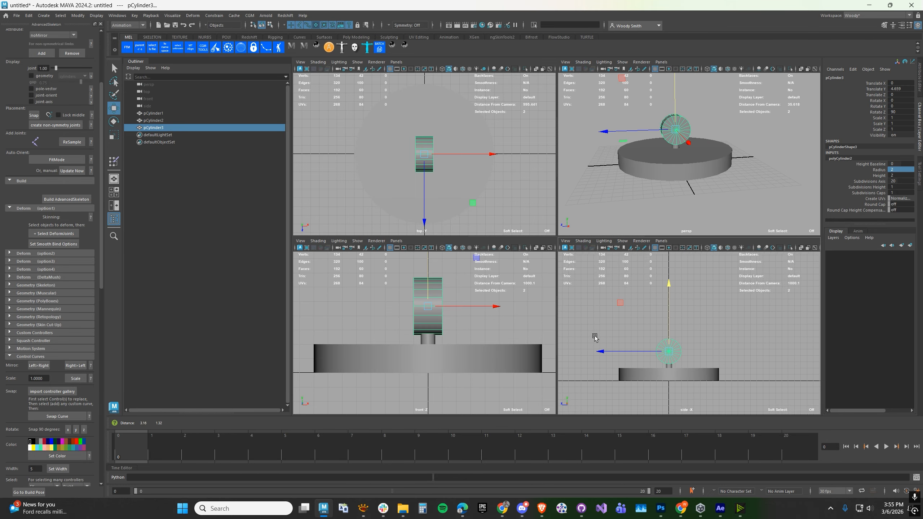
key(space)
click(478, 276)
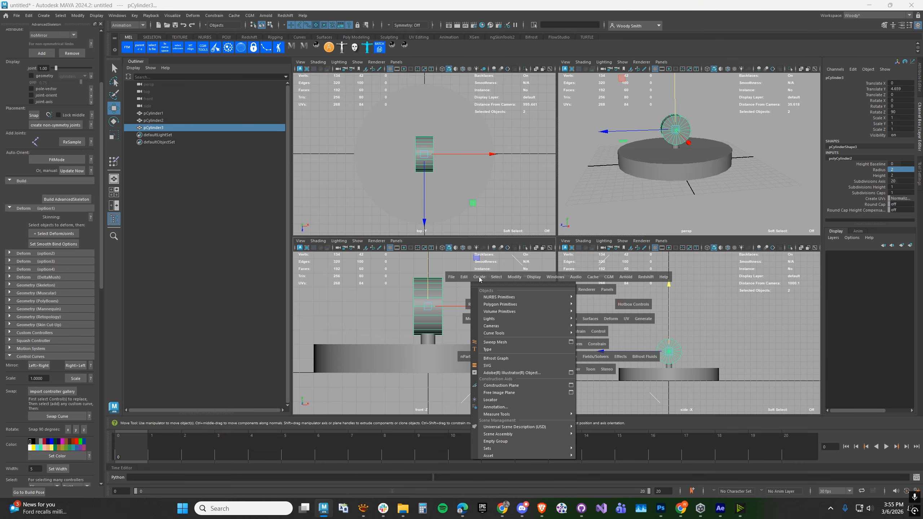
mouse_move(524, 304)
click(601, 311)
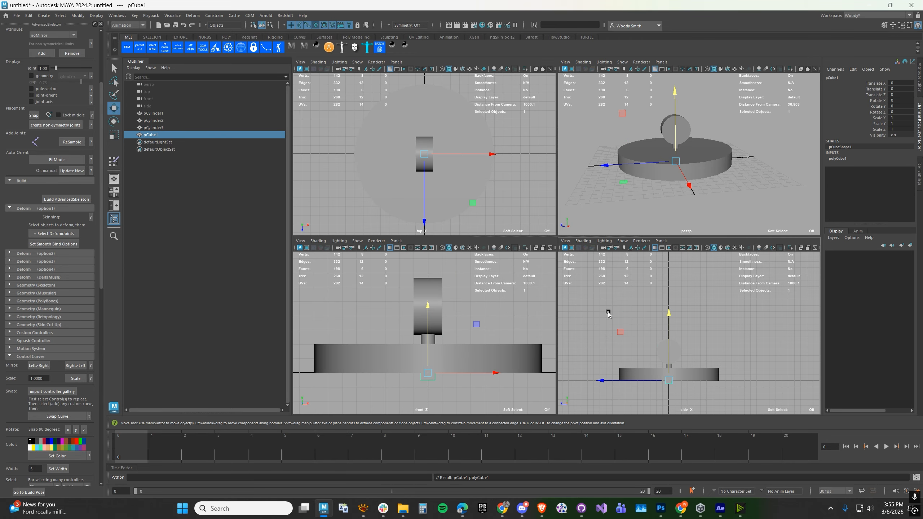
drag(660, 346, 668, 290)
key(space)
alt+drag(628, 165, 678, 236)
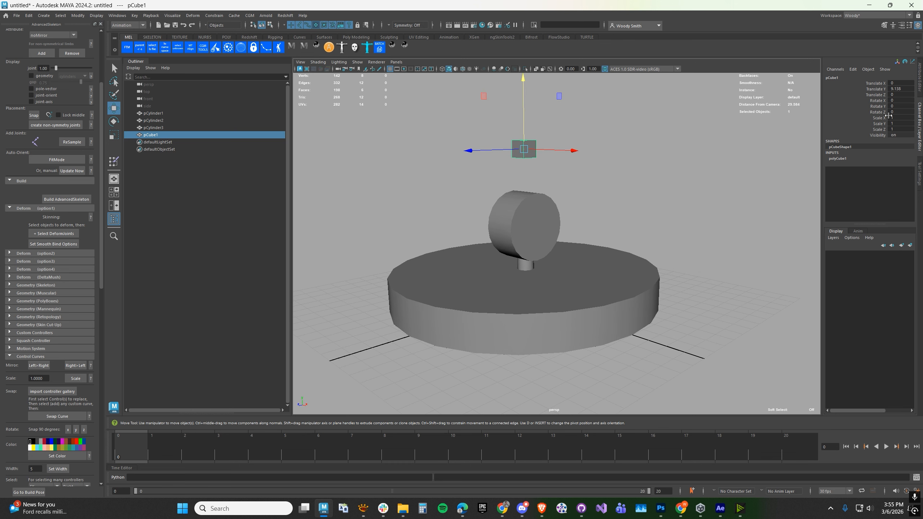
- Set the polygon cube's height to 8 and its depth to 2
click(837, 159)
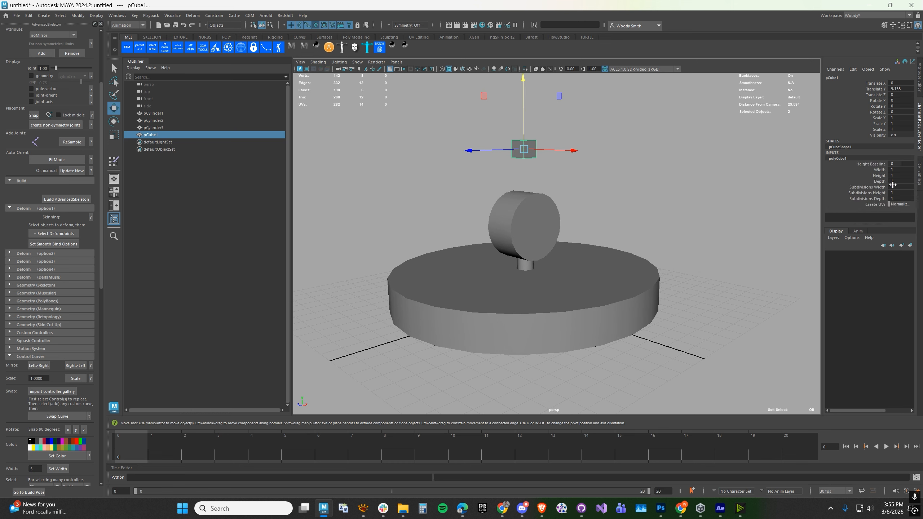
click(898, 169)
click(894, 174)
text(8)
key(Return)
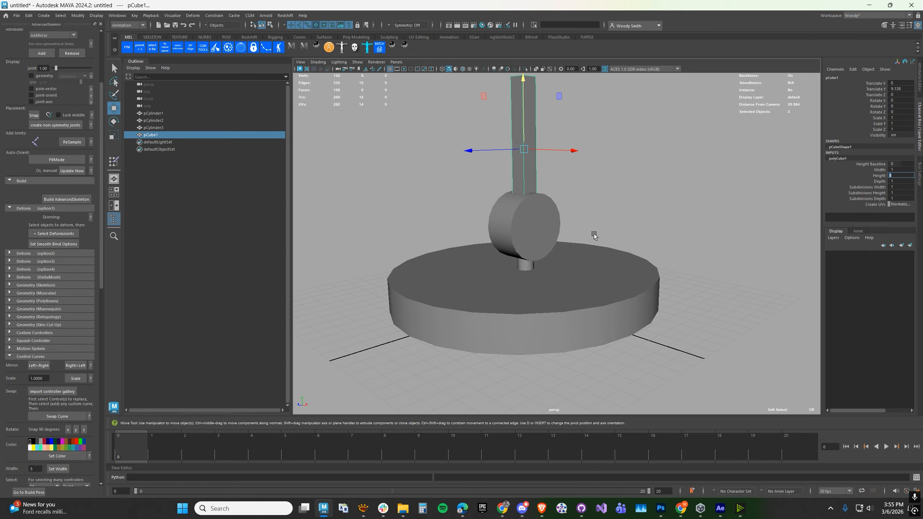
scroll(594, 235, down, 5)
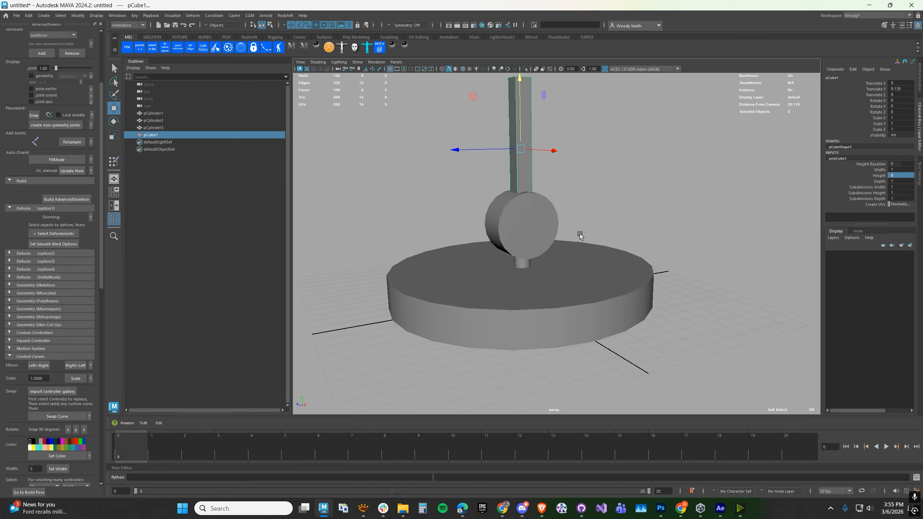
click(894, 181)
text(2)
key(Return)
- Raise the box to a Translate Y of about 10.86 and set its height to 12
alt+drag(460, 270, 482, 265)
drag(531, 163, 509, 176)
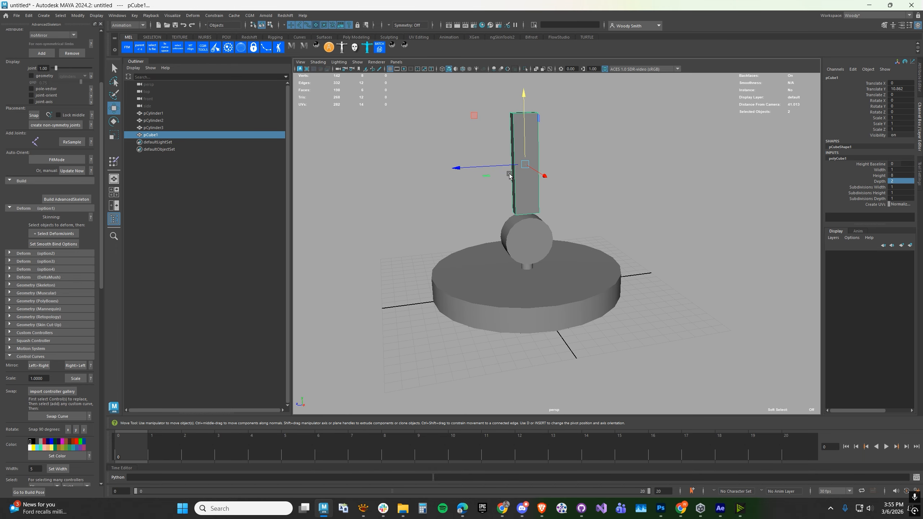
click(900, 176)
text(12)
key(Return)
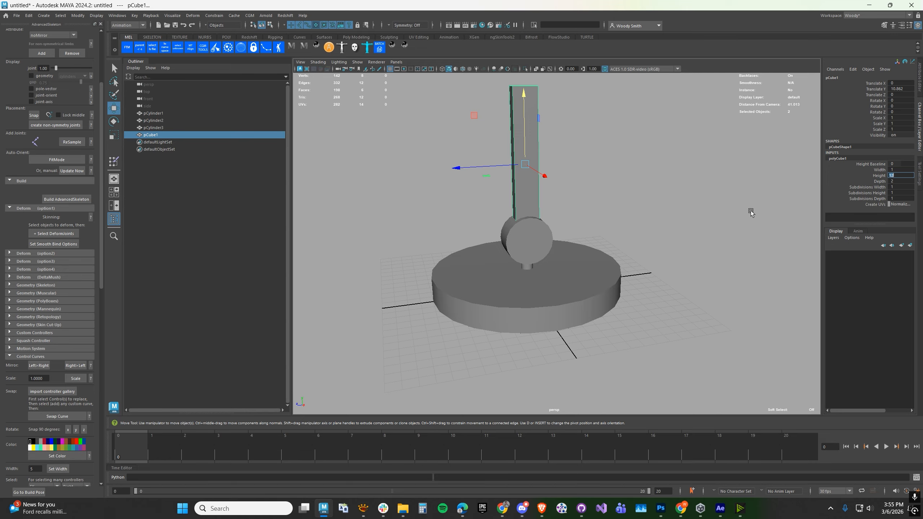
- Line up the tall box with the sideways cylinder in the side view, at a Translate Y of about 11.48, and return to the perspective view
alt+drag(495, 211, 509, 207)
key(space)
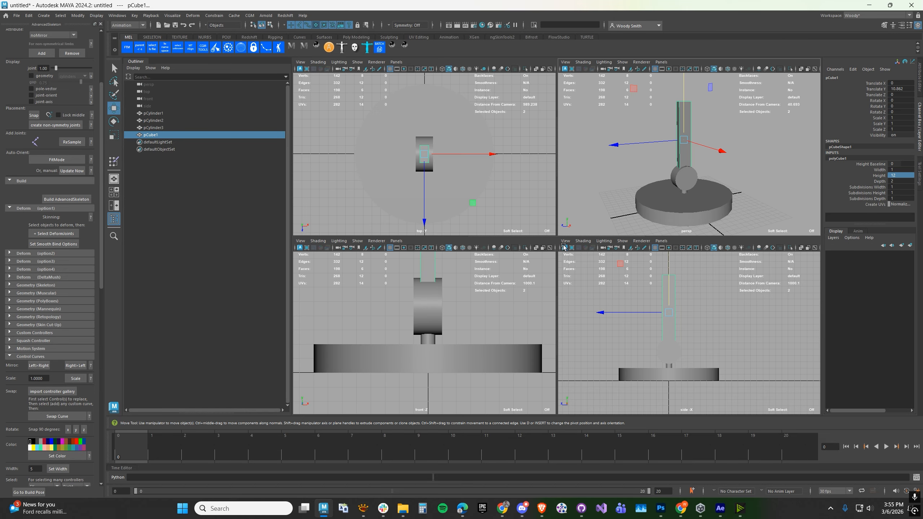
alt+middle_drag(619, 332, 593, 375)
drag(629, 332, 628, 326)
alt+drag(635, 180, 652, 185)
key(space)
mouse_move(534, 301)
alt+mouse_down()
mouse_move(556, 313)
mouse_move(541, 304)
alt+mouse_up()
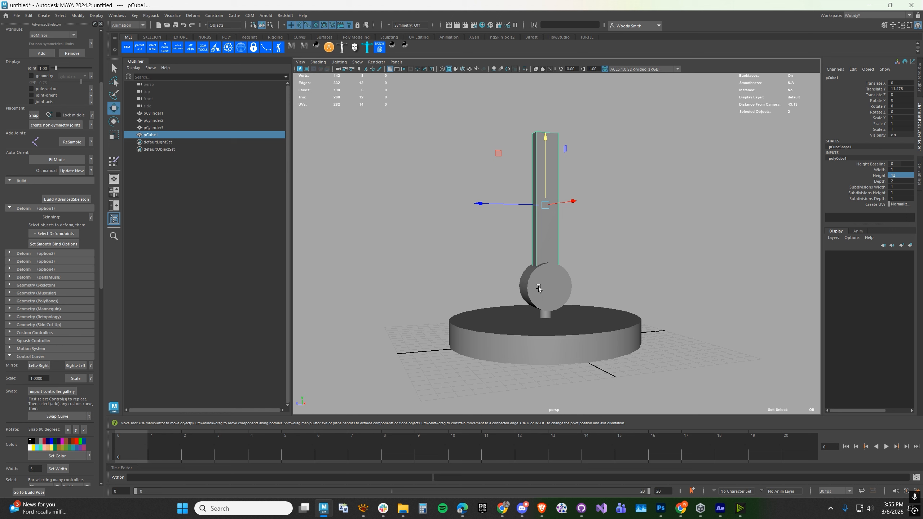
- Duplicate the sideways cylinder and raise the copy to the upper end of the tall box, at a Translate Y of about 15.75
alt+drag(553, 268, 540, 285)
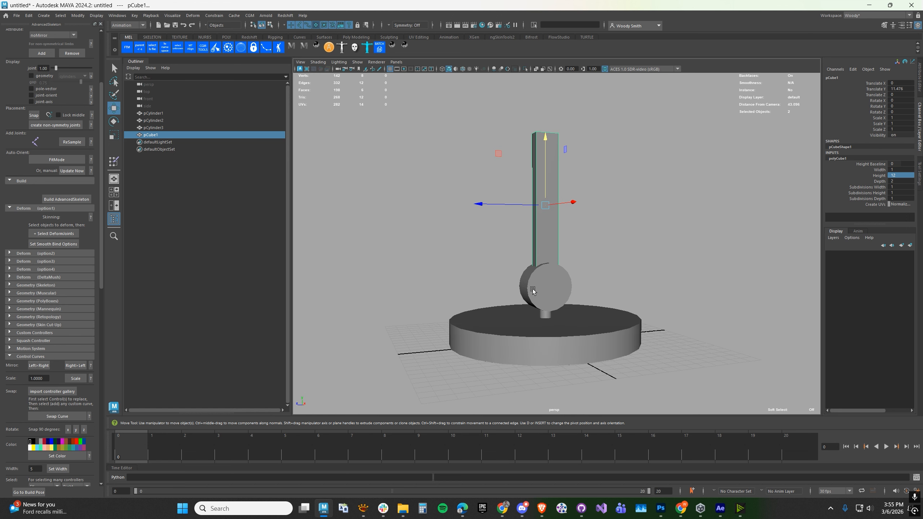
click(533, 291)
key(ctrl+d)
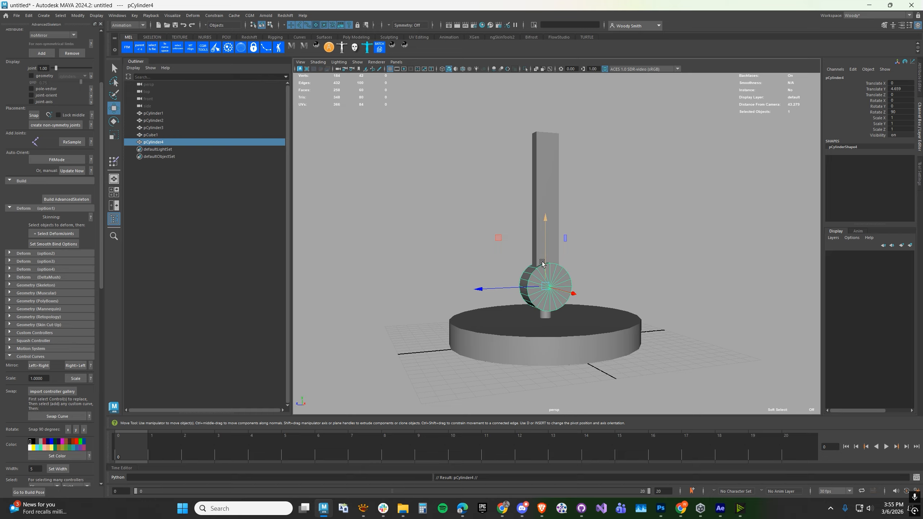
drag(543, 262, 543, 128)
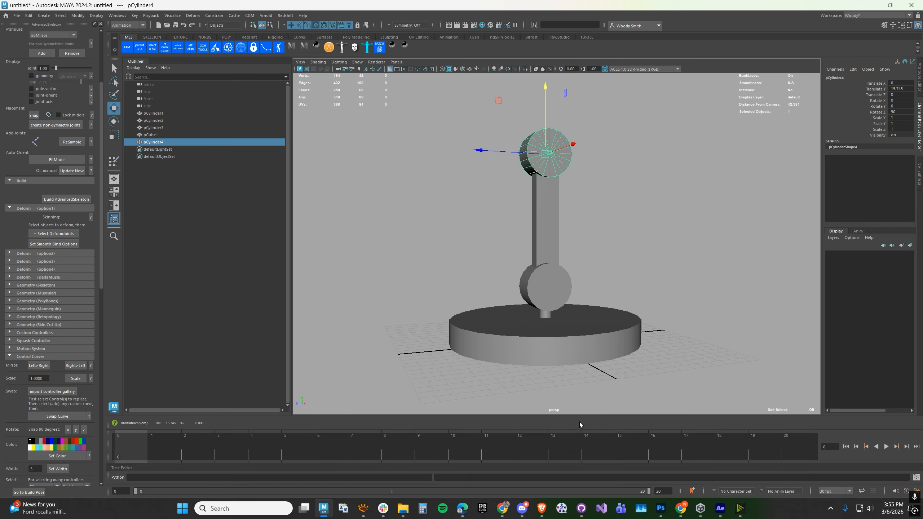
- Refine the duplicated cylinder's height in the side view to a Translate Y of 17
key(space)
scroll(621, 342, up, 2)
alt+middle_drag(649, 352, 681, 378)
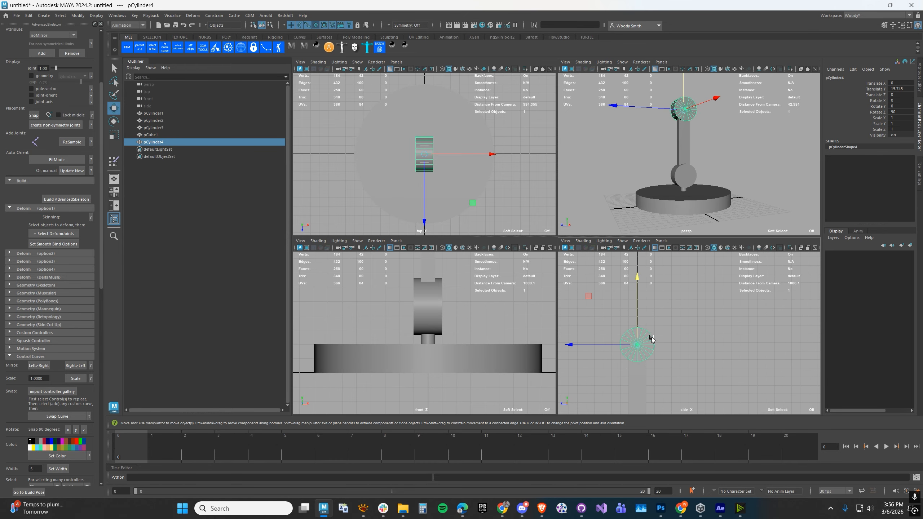
drag(637, 314, 629, 338)
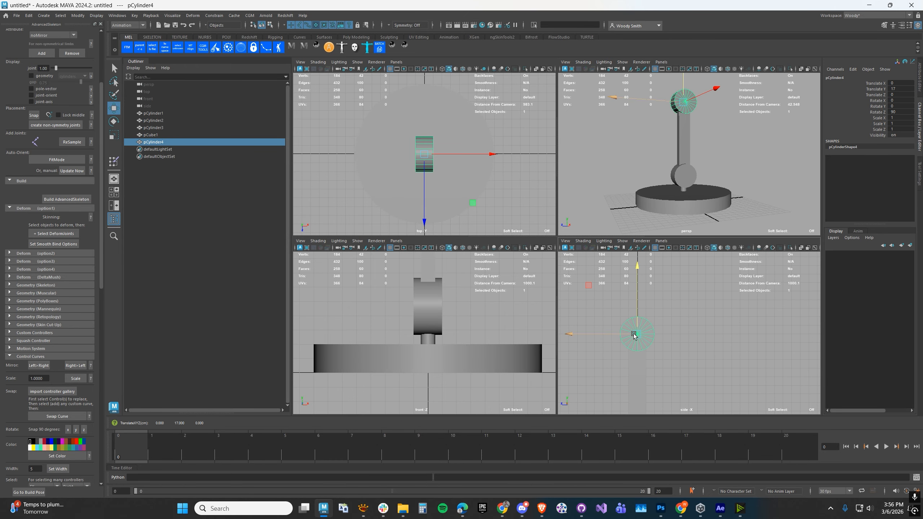
- Turn on Wireframe on Shaded for the side view and return to the single perspective view
click(586, 242)
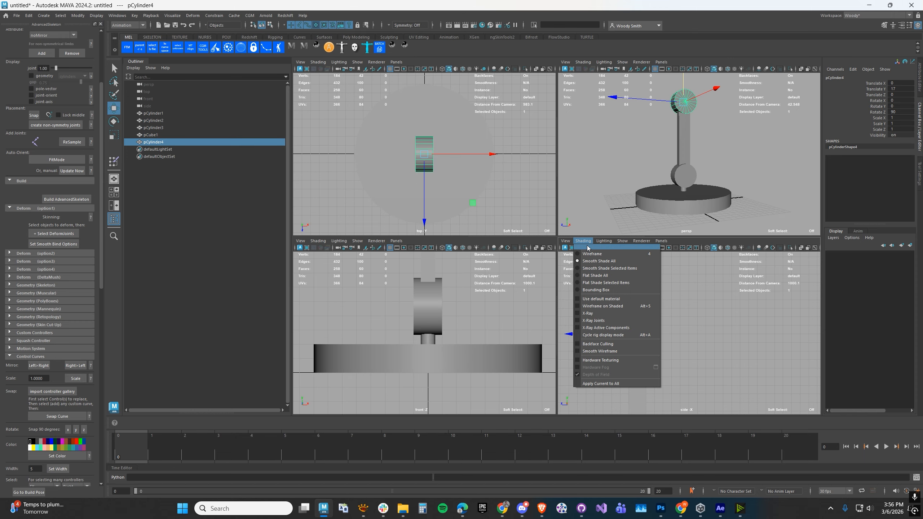
click(592, 307)
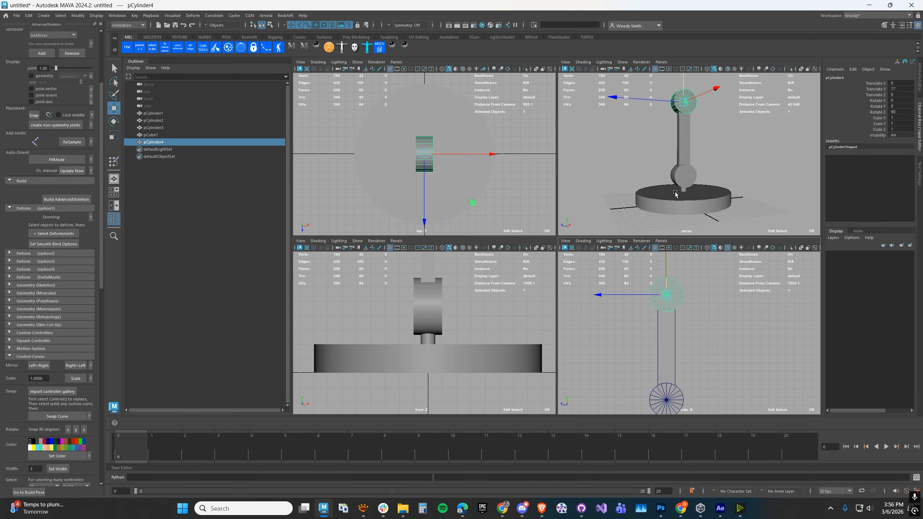
key(space)
alt+drag(611, 222, 594, 237)
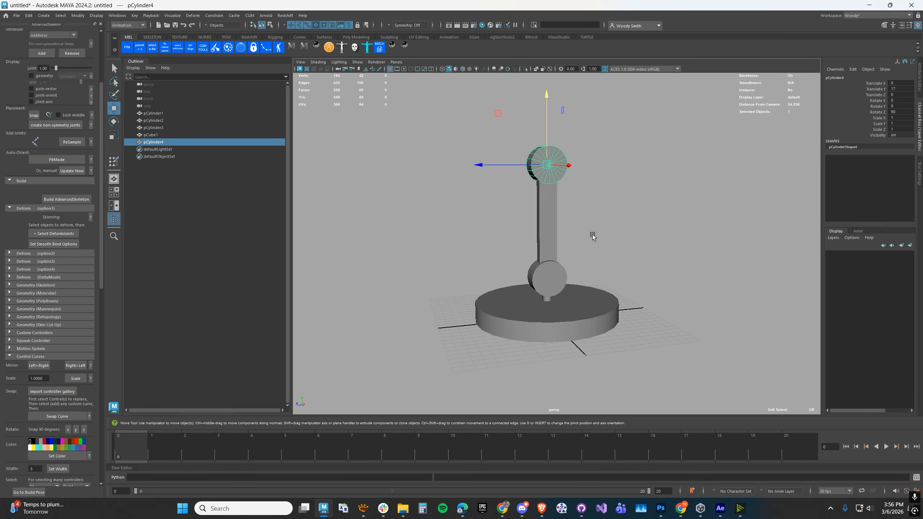
- Duplicate the tall box together with its upper cylinder and raise the copies to form a second arm segment, the cylinder at Translate Y about 28.72
click(552, 224)
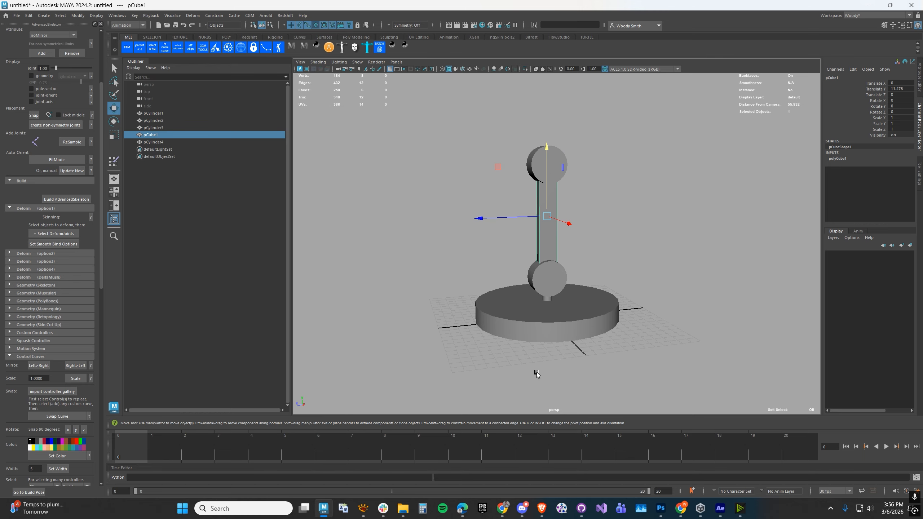
shift+click(525, 176)
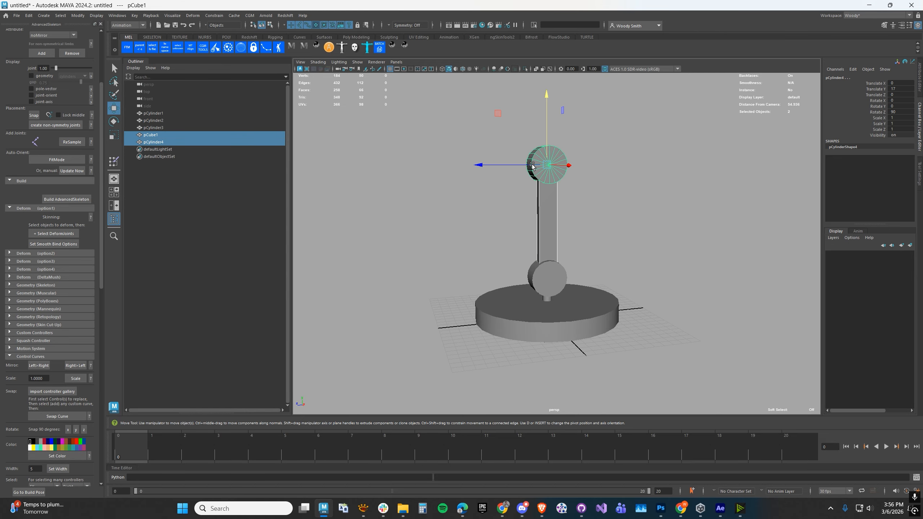
key(space)
alt+middle_drag(658, 358, 655, 359)
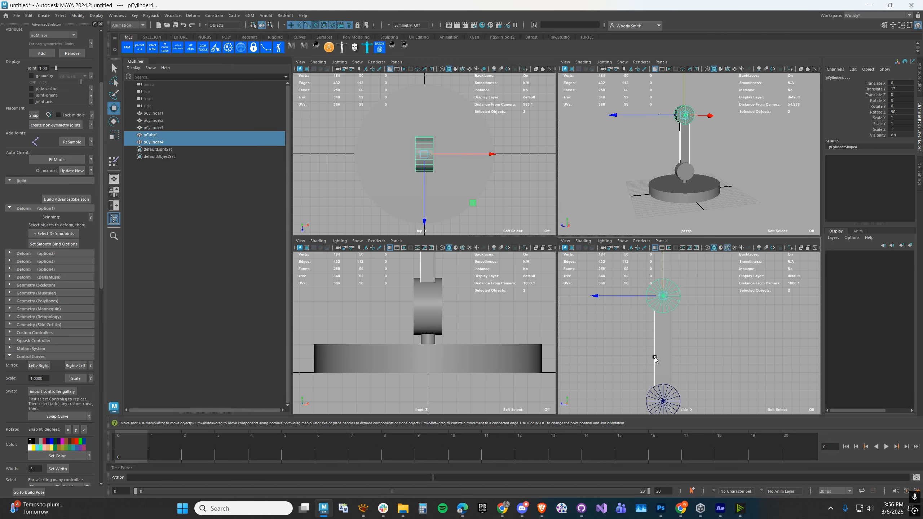
click(29, 15)
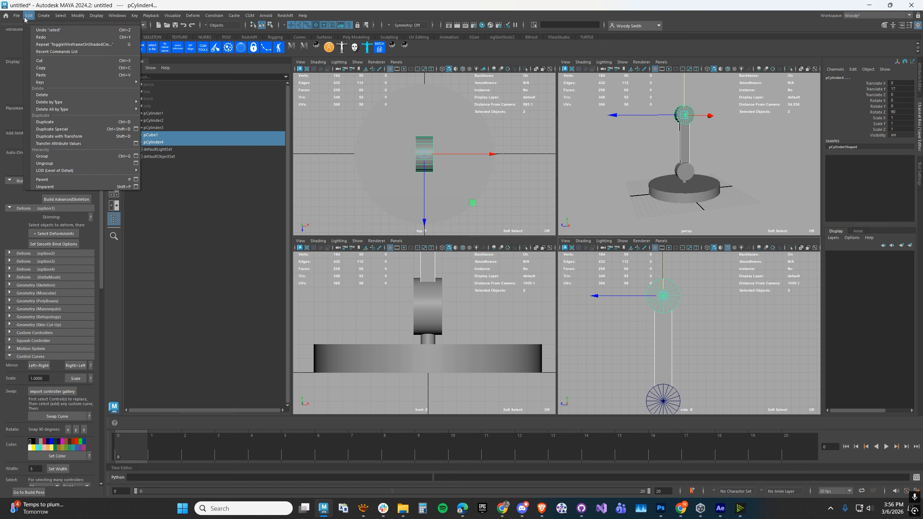
click(51, 122)
alt+middle_drag(649, 354, 653, 376)
alt+right_drag(653, 375, 632, 382)
middle_drag(698, 269, 663, 213)
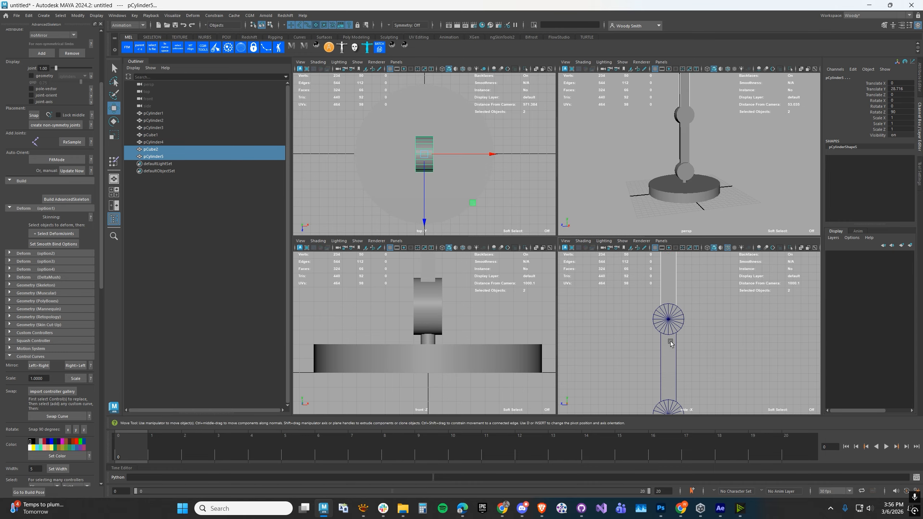
- Nudge the duplicated box and cylinder up slightly, to a cylinder Translate Y of about 28.96
alt+middle_drag(654, 348, 644, 381)
alt+right_drag(643, 380, 636, 381)
alt+middle_drag(641, 345, 640, 380)
middle_drag(654, 269, 658, 270)
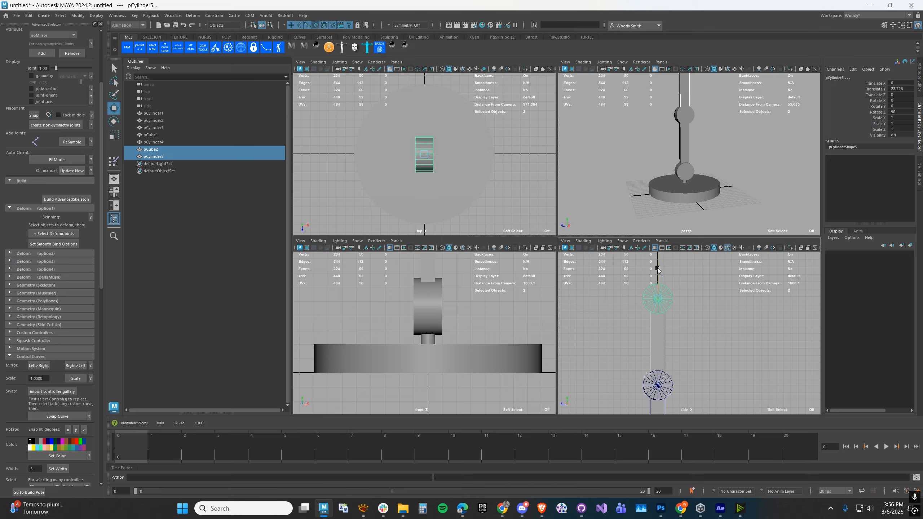
- Raise only the topmost cylinder to a Translate Y of 30, check the arm in the perspective view and clear the selection
click(626, 287)
click(654, 291)
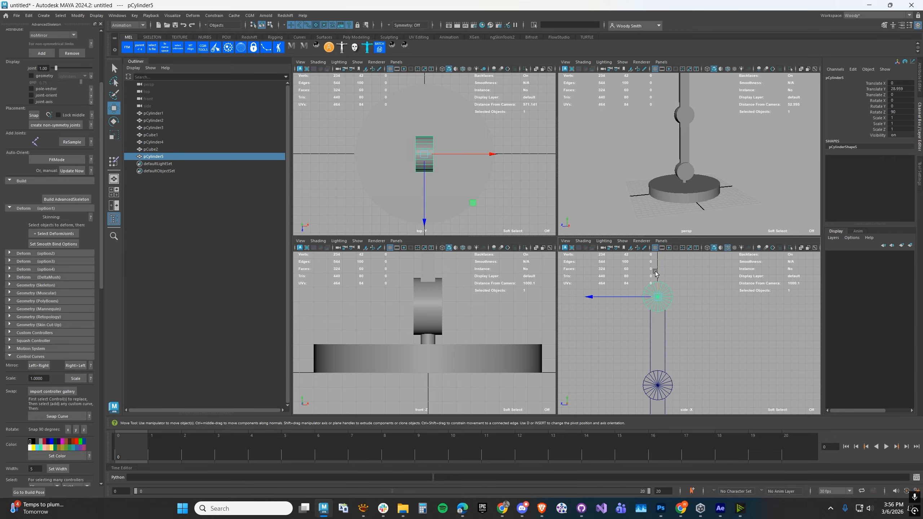
middle_drag(659, 270, 658, 294)
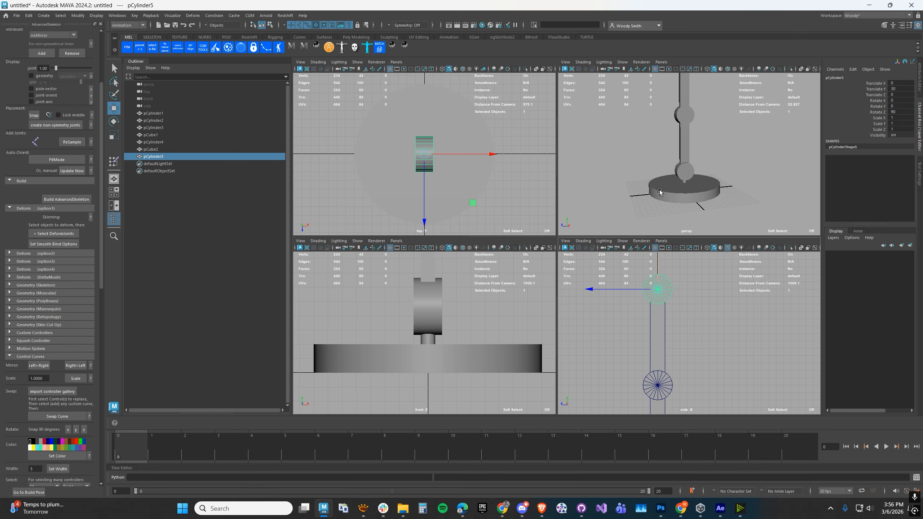
key(space)
alt+drag(546, 195, 499, 219)
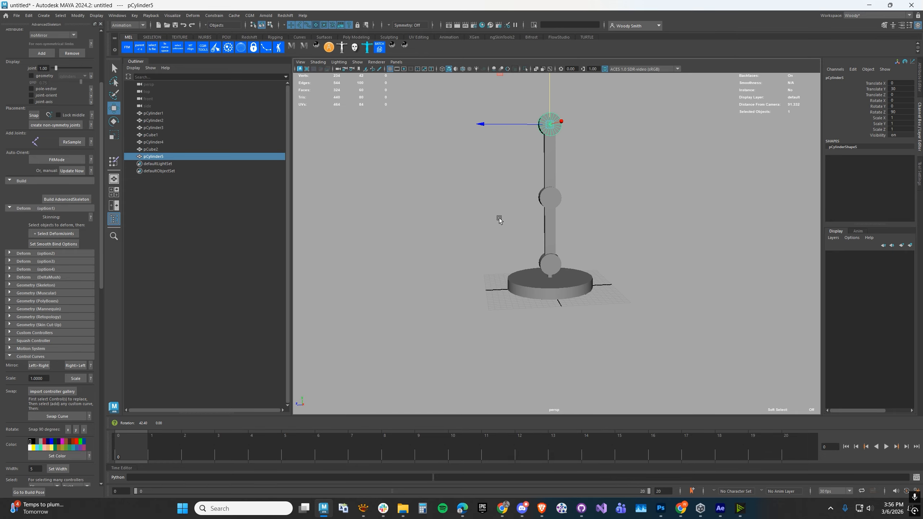
alt+right_drag(498, 219, 532, 229)
alt+middle_drag(532, 230, 537, 236)
click(517, 223)
- Create a new polygon cylinder and raise it above the arm's top joint, to a Translate Y of about 34.2
key(space)
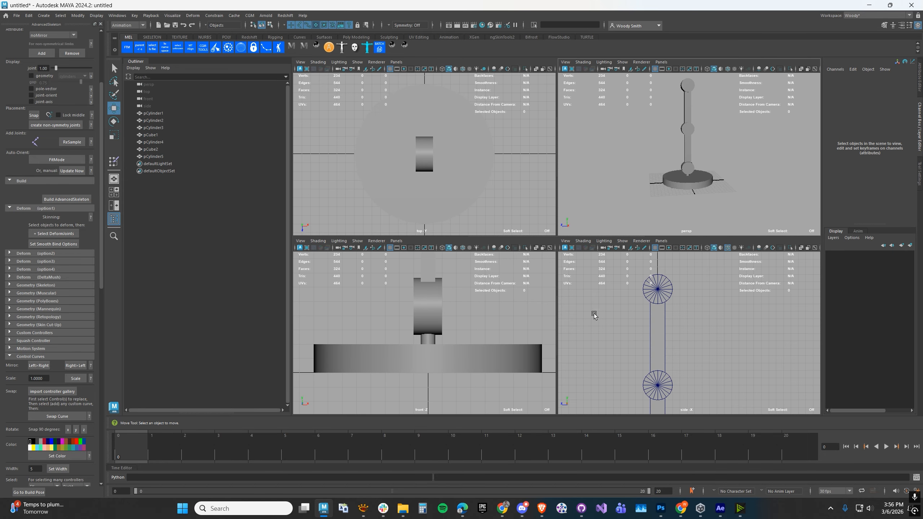
alt+right_drag(624, 375, 597, 313)
alt+middle_drag(597, 313, 602, 377)
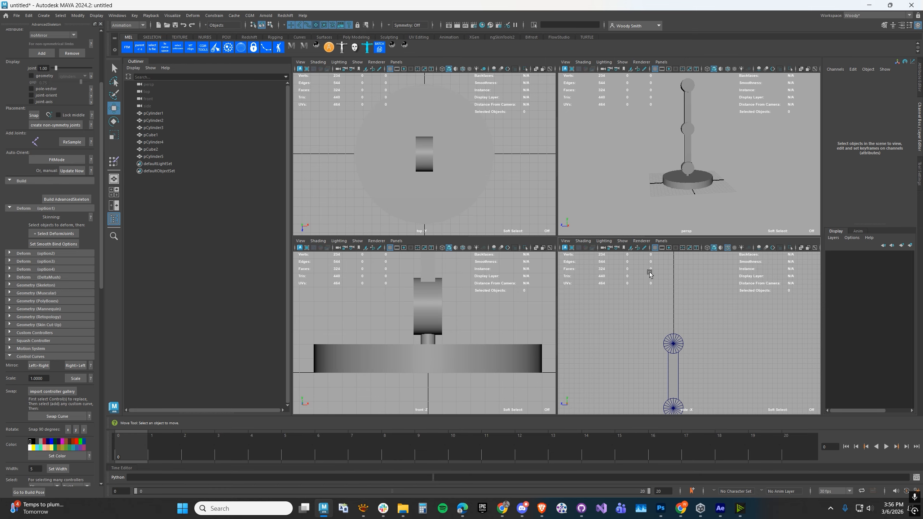
key(space)
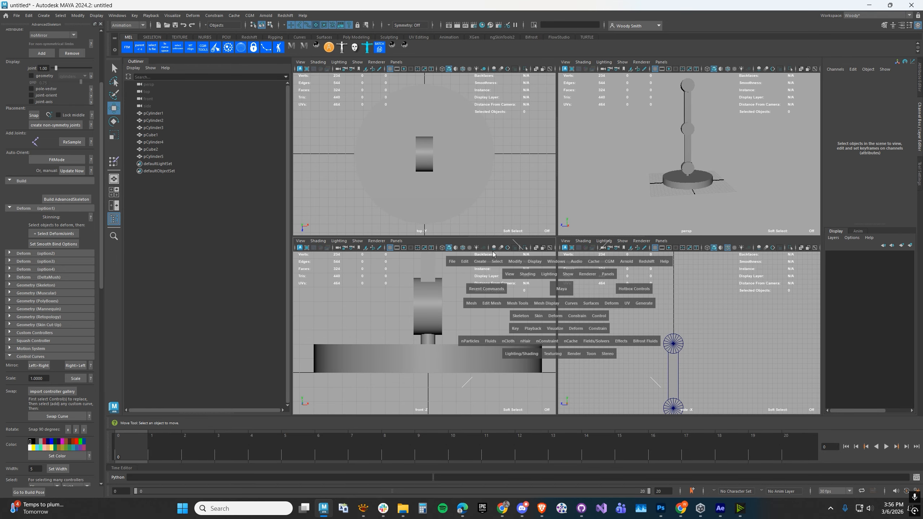
click(479, 263)
mouse_move(500, 289)
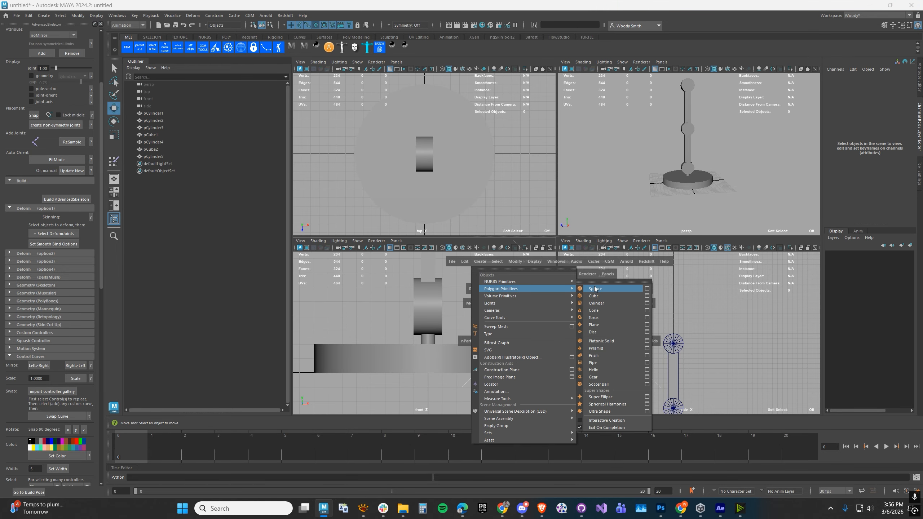
click(599, 304)
middle_drag(618, 377, 611, 209)
scroll(631, 373, up, 1)
alt+middle_drag(639, 334, 671, 320)
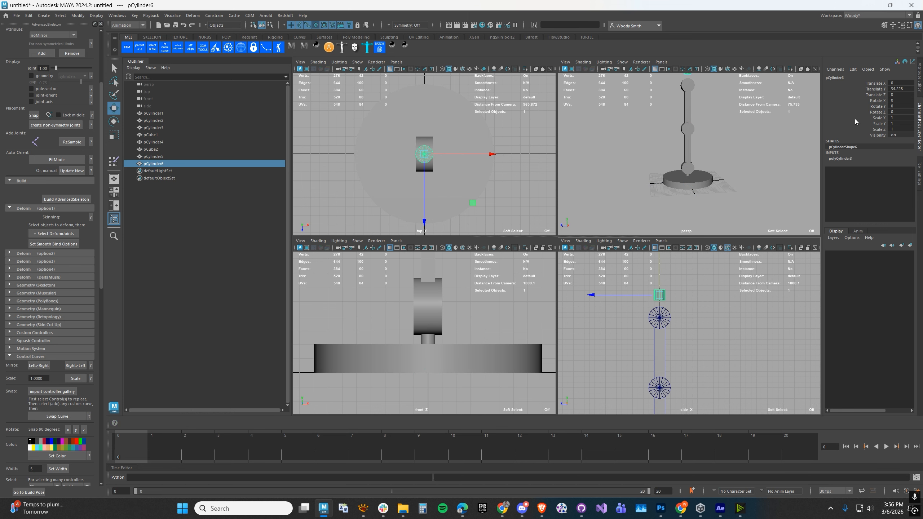
- Lay the new cylinder on its side by setting Rotate X to 90
click(906, 101)
text(90)
key(Return)
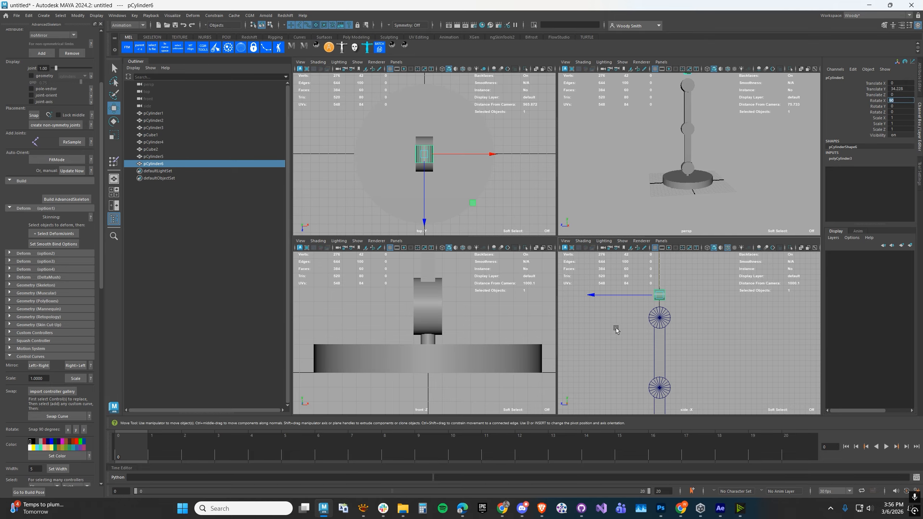
- Scale the new cylinder uniformly to about 3.23 and raise it clear of the top joint, to a Translate Y of about 35.3
alt+middle_drag(615, 328, 627, 326)
key(r)
drag(671, 293, 691, 292)
key(w)
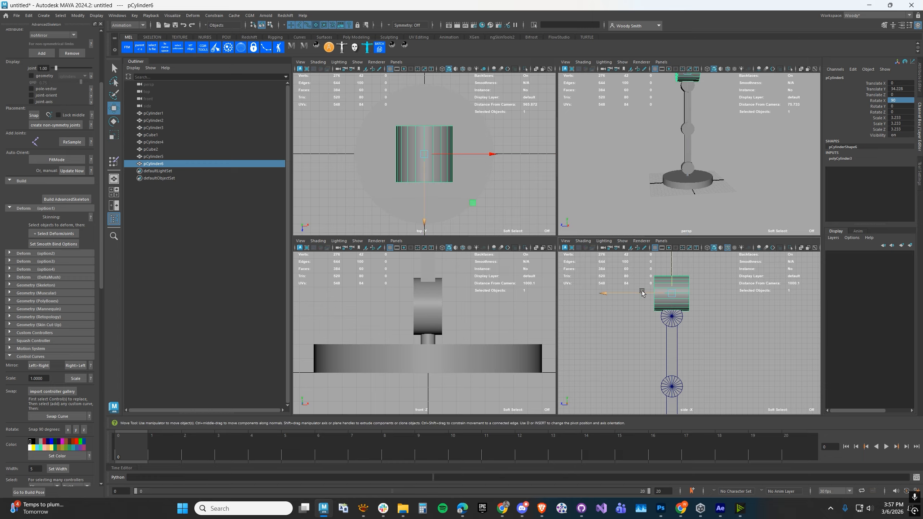
drag(671, 278, 671, 272)
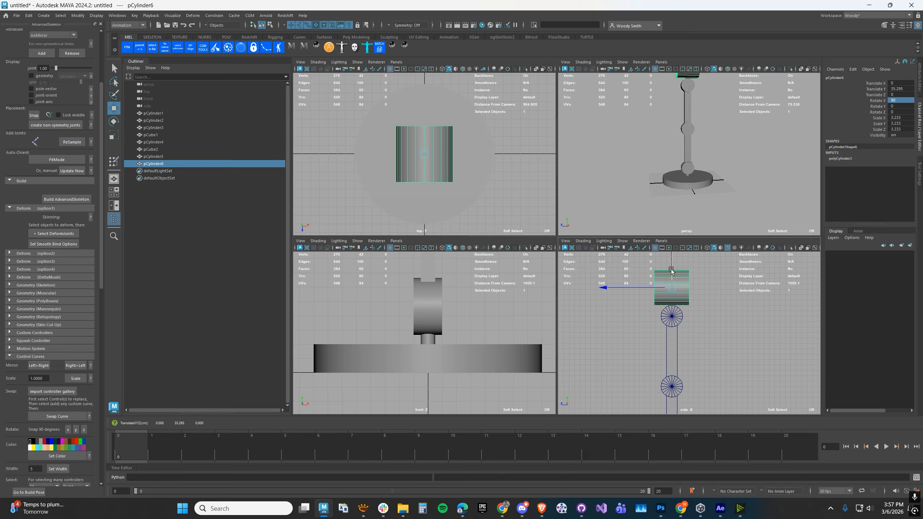
- Select the vertices at the top cylinder's positive-Z end, pull them outward along Z and scale them up into a wide cone
alt+middle_drag(645, 166, 633, 202)
alt+right_drag(632, 203, 643, 196)
mouse_move(643, 196)
alt+mouse_down()
mouse_move(658, 189)
mouse_move(641, 183)
alt+mouse_up()
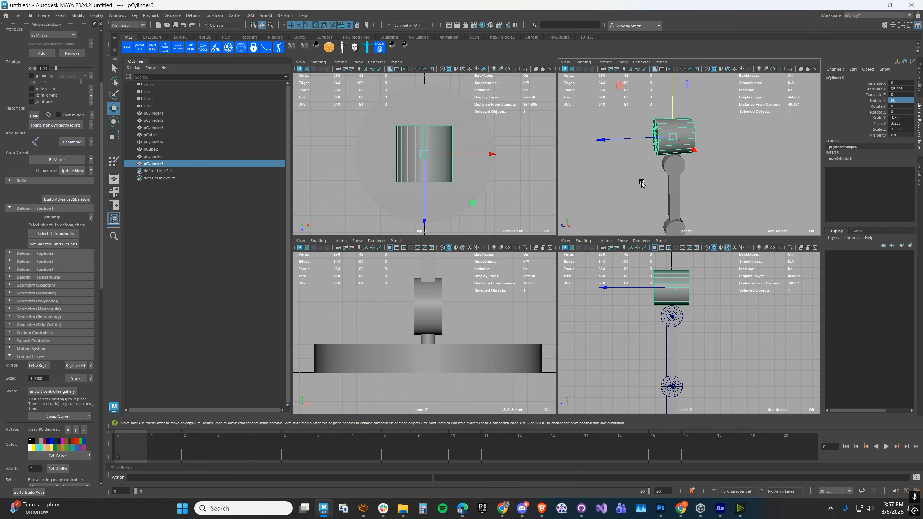
right_click(656, 148)
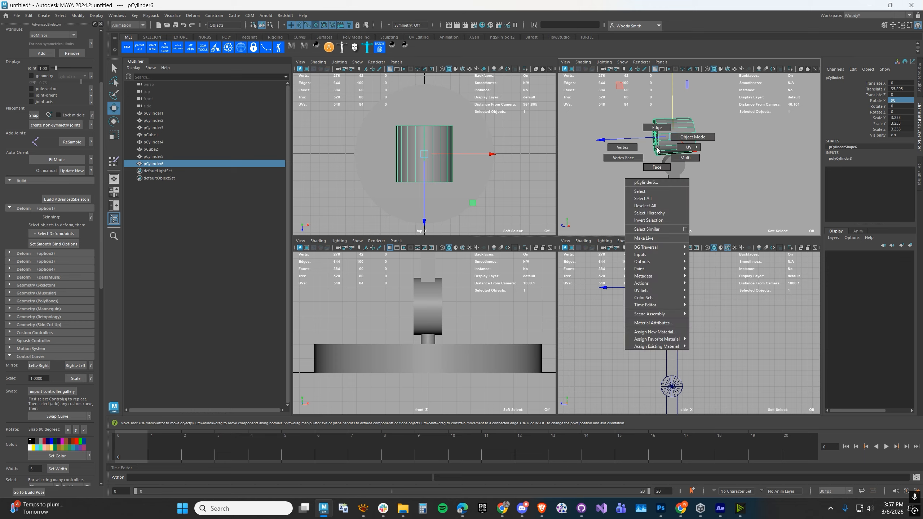
click(622, 147)
drag(629, 104, 665, 171)
drag(620, 288, 668, 275)
key(r)
alt+drag(647, 197, 640, 168)
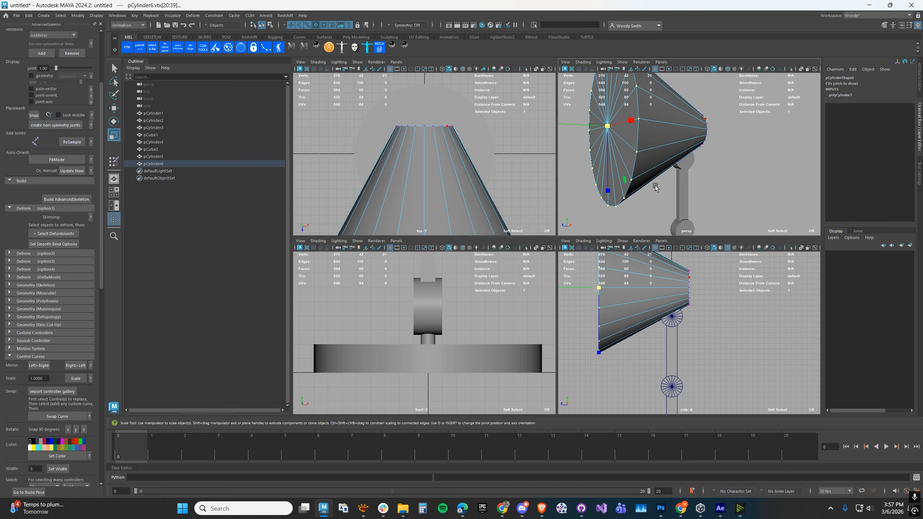
- Return the cone head to object mode and shift it slightly forward, to a Translate Z of about 0.53
right_drag(636, 165, 644, 195)
key(w)
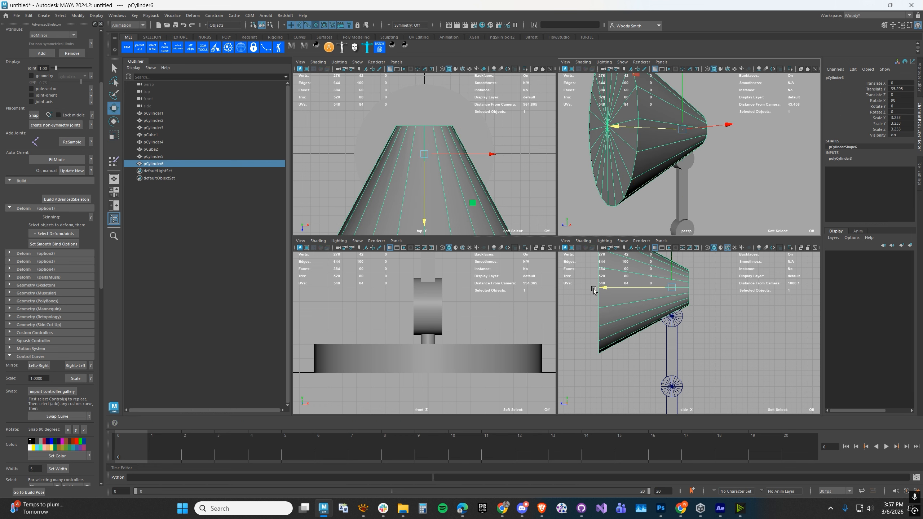
drag(598, 288, 596, 288)
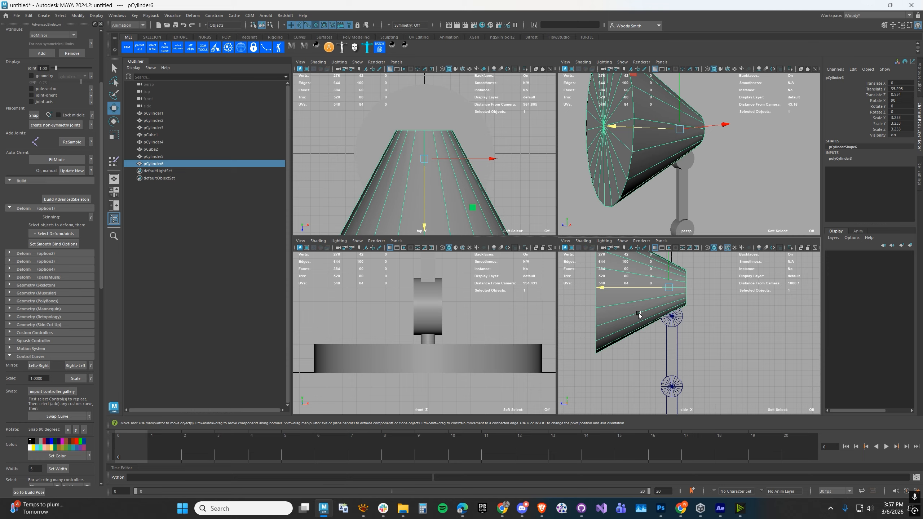
- Insert an edge loop around the middle of the cone head by splitting the ring of its lengthwise edges
alt+middle_drag(640, 316, 655, 321)
right_click(649, 317)
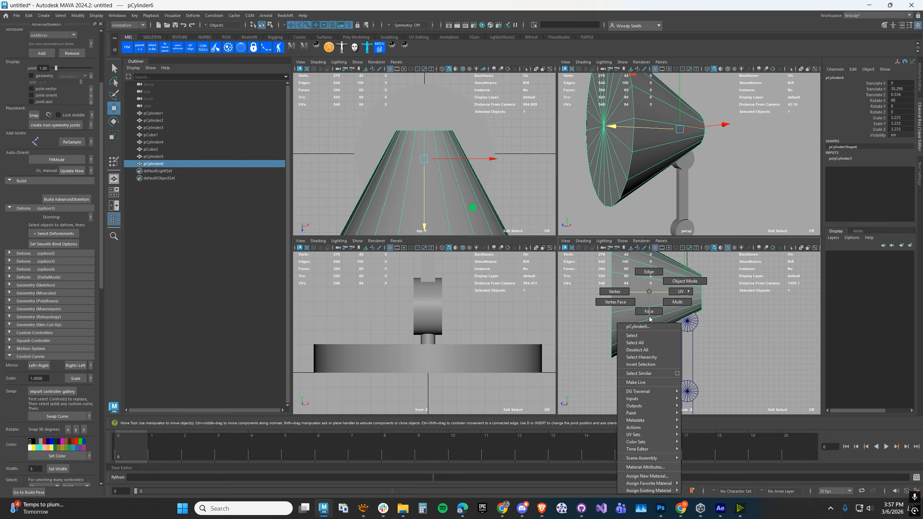
click(649, 271)
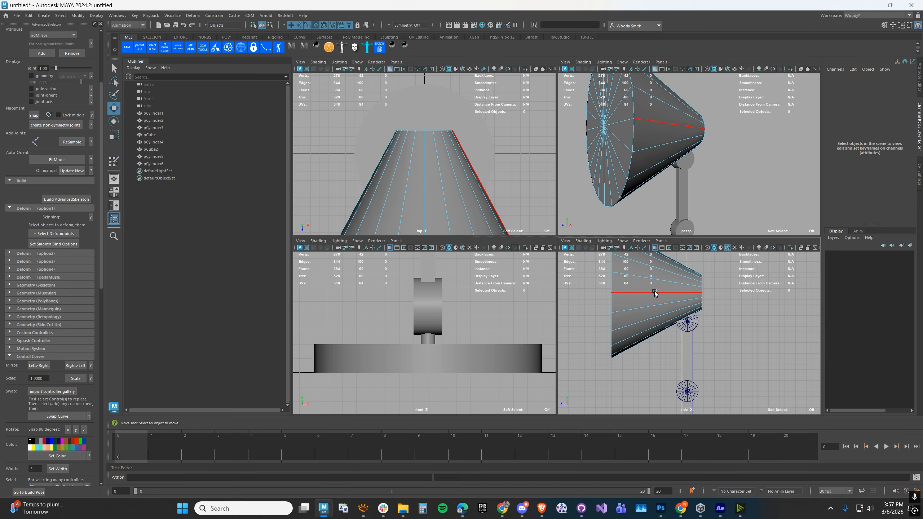
click(655, 293)
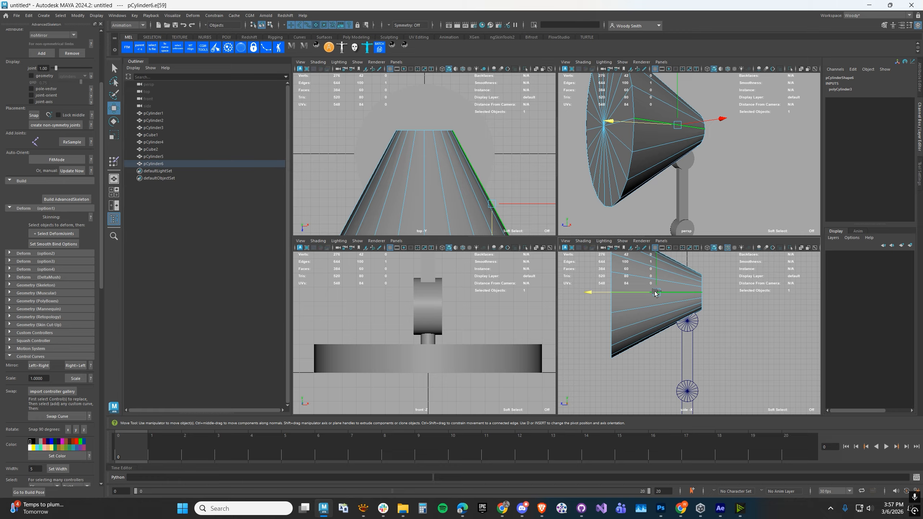
ctrl+right_click(655, 293)
ctrl+right_drag(654, 293, 662, 319)
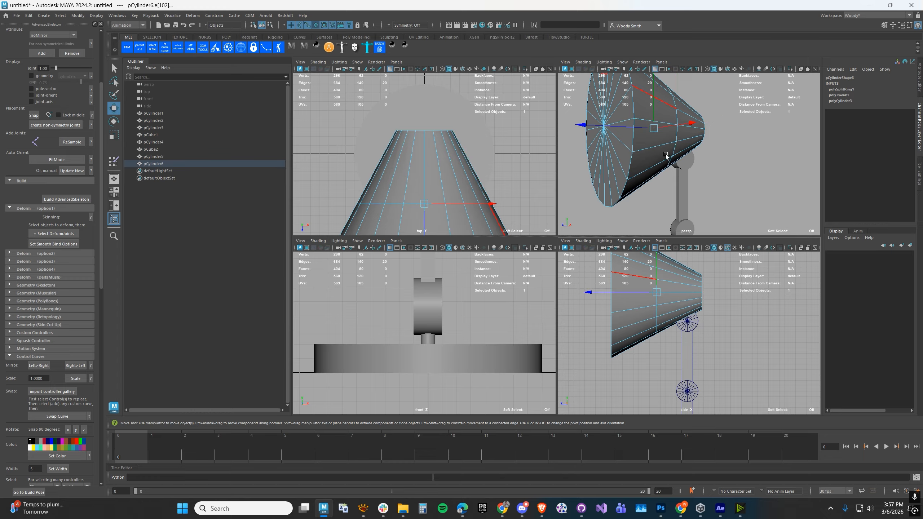
- Scale the new middle edge loop inward to give the head a narrow neck behind a flared cone
scroll(645, 313, up, 1)
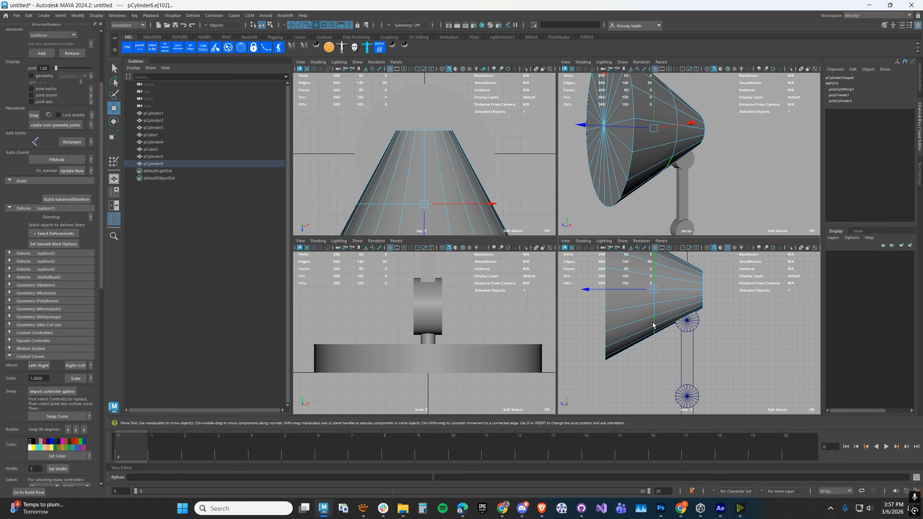
click(701, 289)
right_drag(654, 314, 657, 278)
key(w)
alt+middle_drag(653, 309, 665, 345)
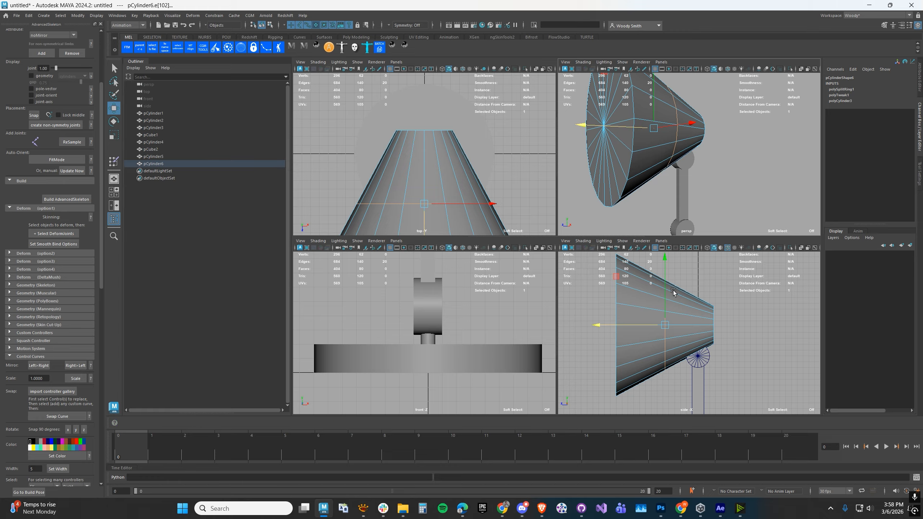
key(r)
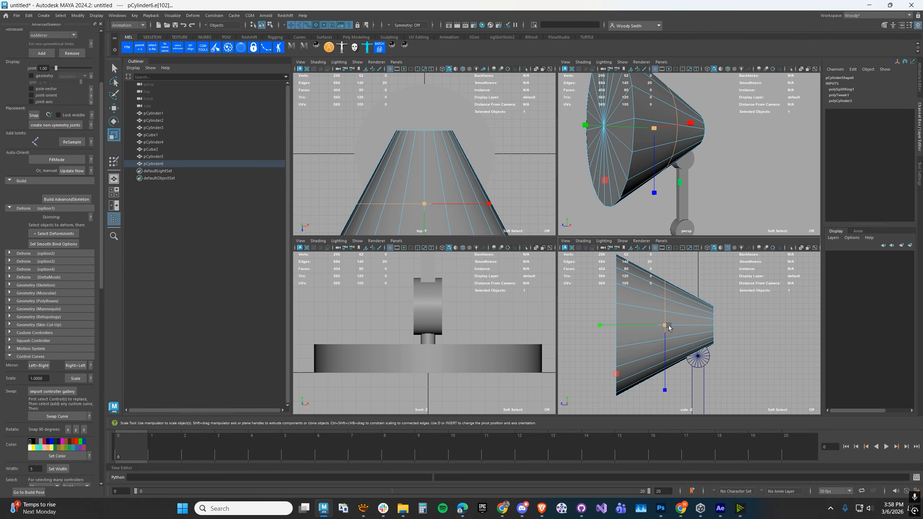
drag(664, 325, 635, 328)
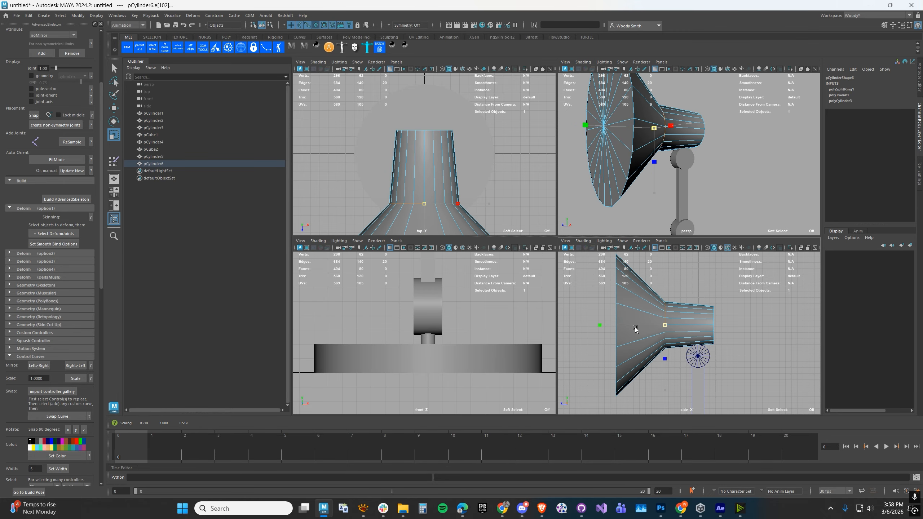
- Bevel the top rim edge loop of the base disc with a fractional width of 0.5, using the Modeling toolset
alt+drag(655, 171, 645, 187)
alt+right_drag(658, 356, 680, 344)
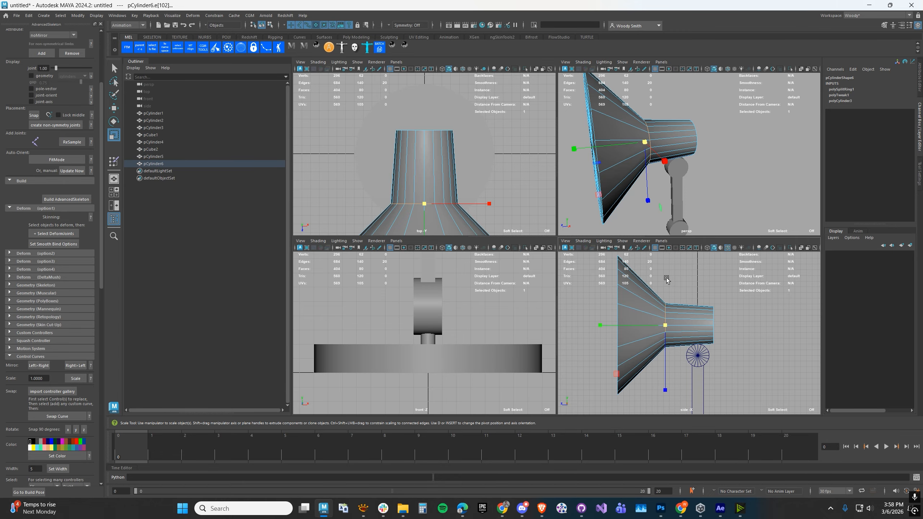
alt+drag(712, 194, 668, 186)
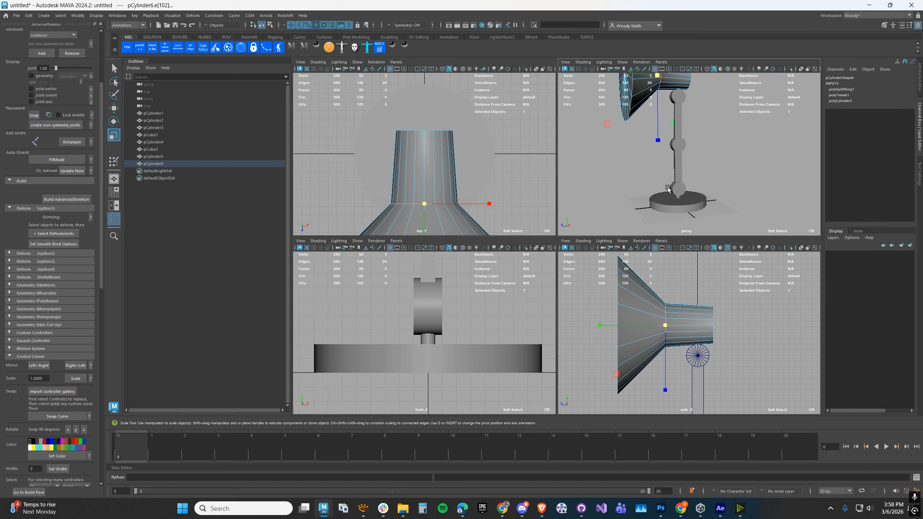
key(space)
alt+drag(625, 220, 664, 210)
right_drag(480, 291, 480, 273)
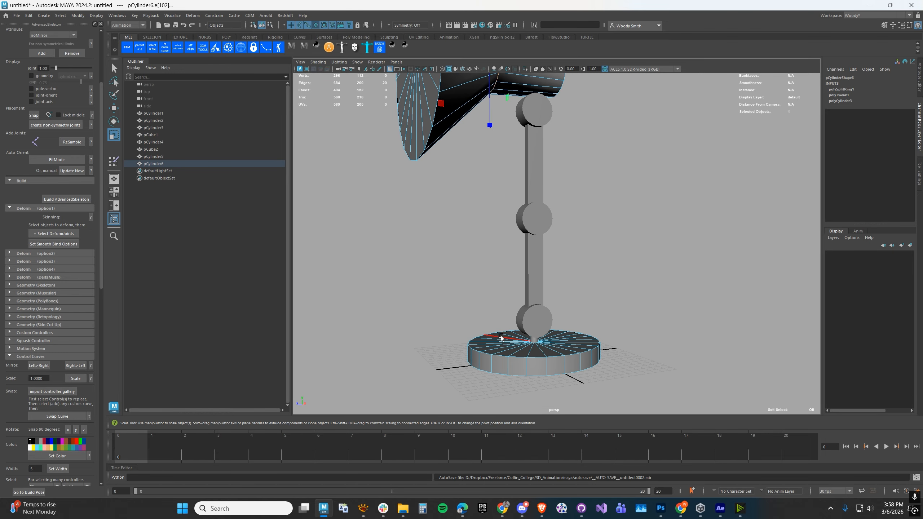
double_click(504, 357)
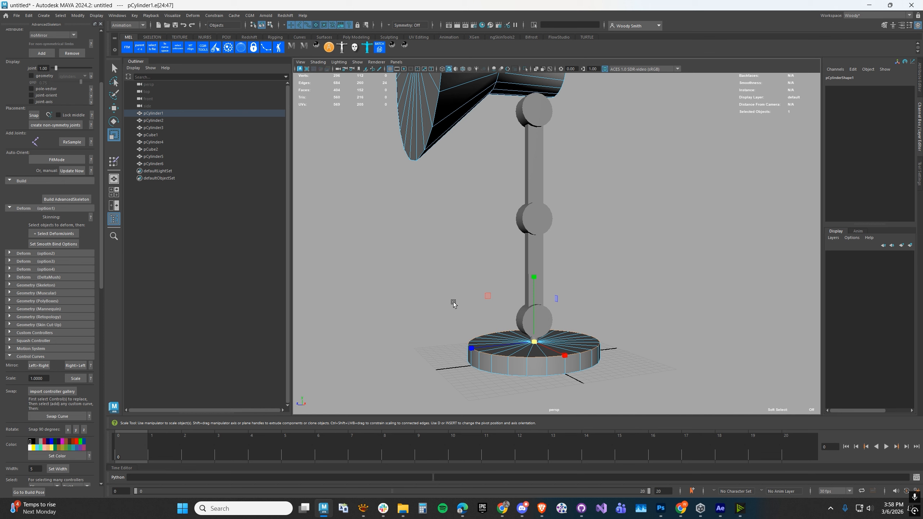
click(132, 29)
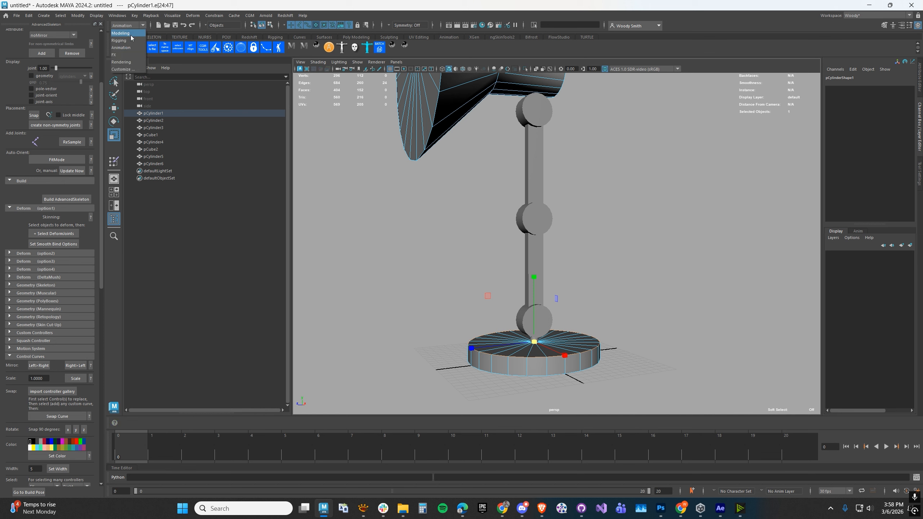
click(124, 33)
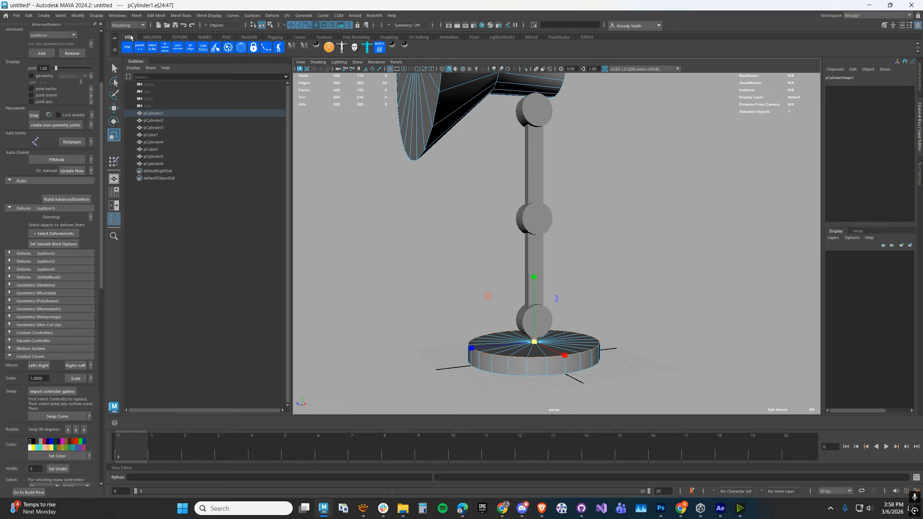
click(136, 16)
click(135, 17)
click(156, 17)
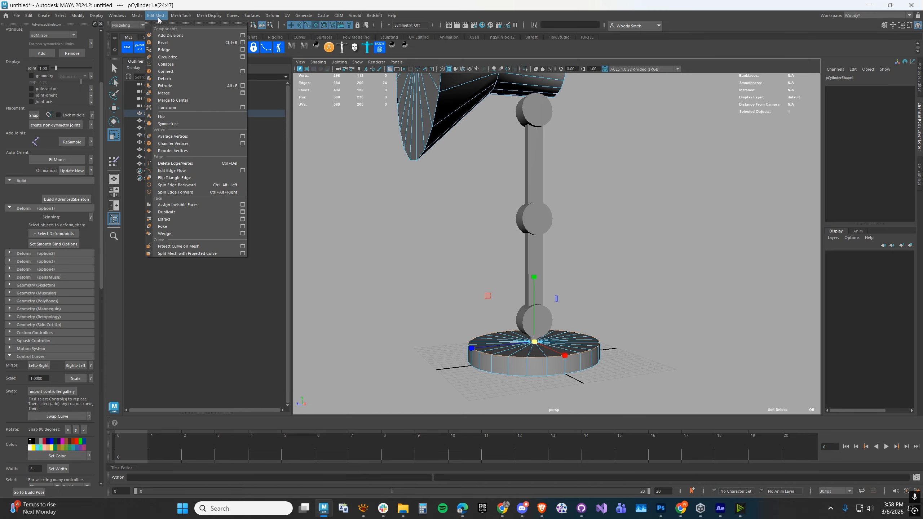
click(242, 43)
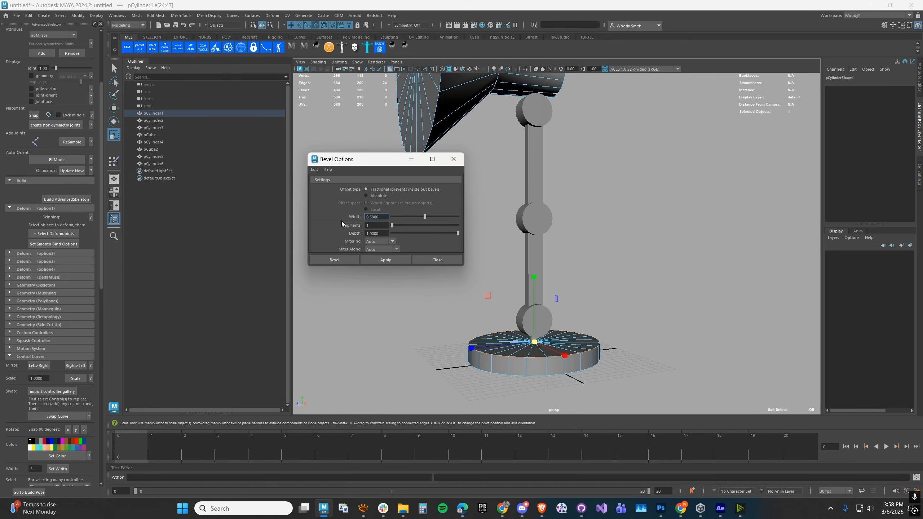
click(336, 260)
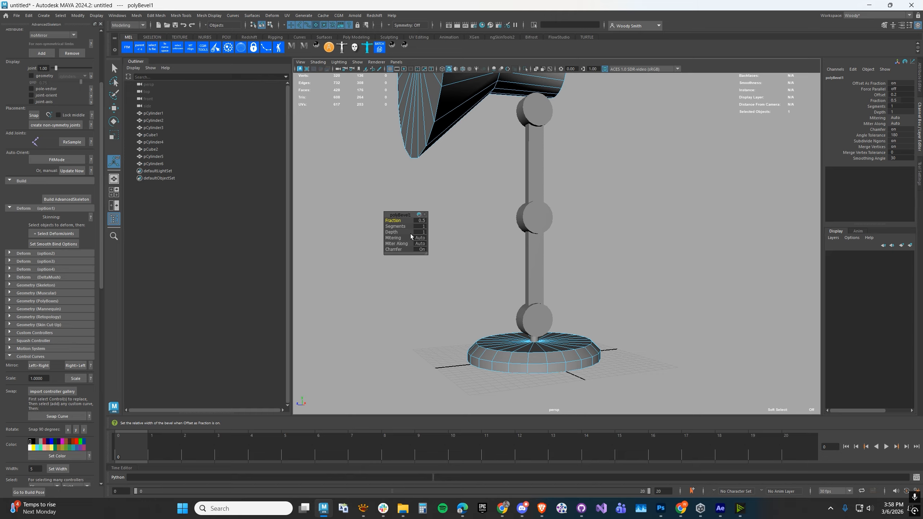
- Set the base rim bevel to 3 segments
drag(394, 216, 594, 274)
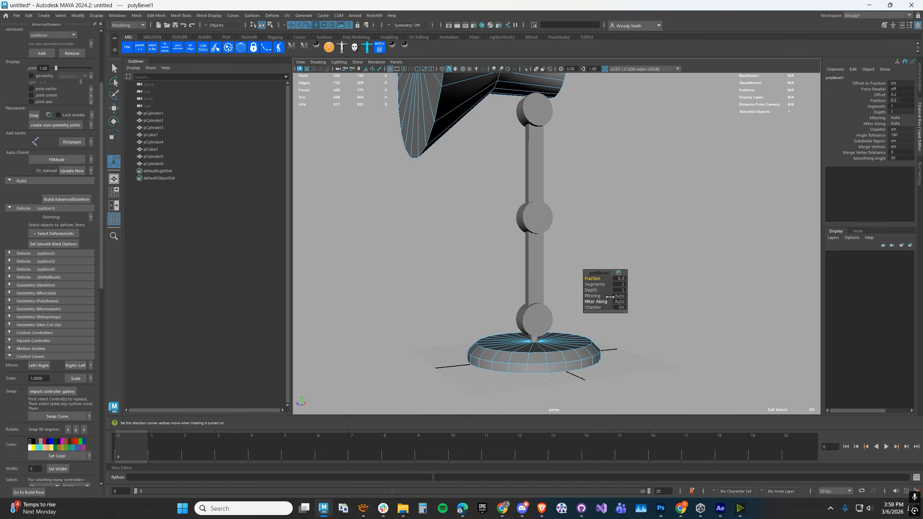
click(619, 285)
text(3)
key(Return)
alt+drag(620, 323, 512, 360)
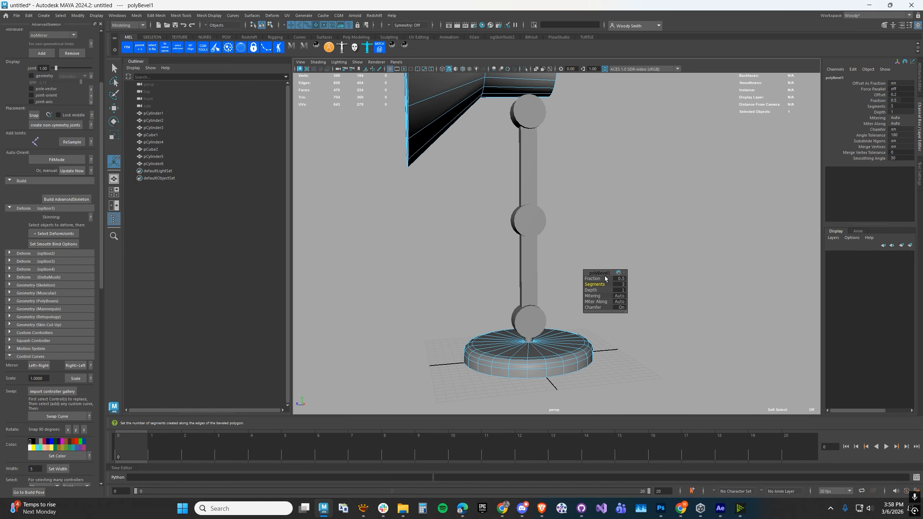
alt+drag(529, 321, 499, 358)
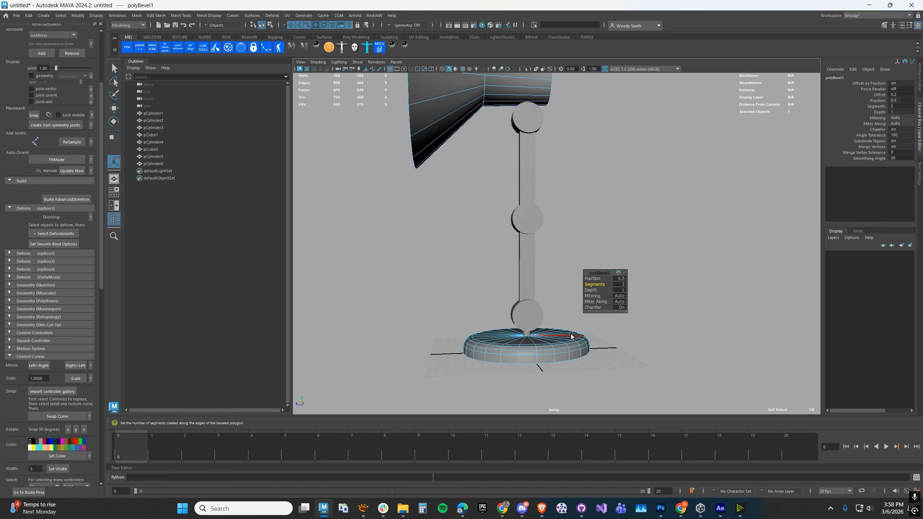
alt+drag(527, 330, 539, 323)
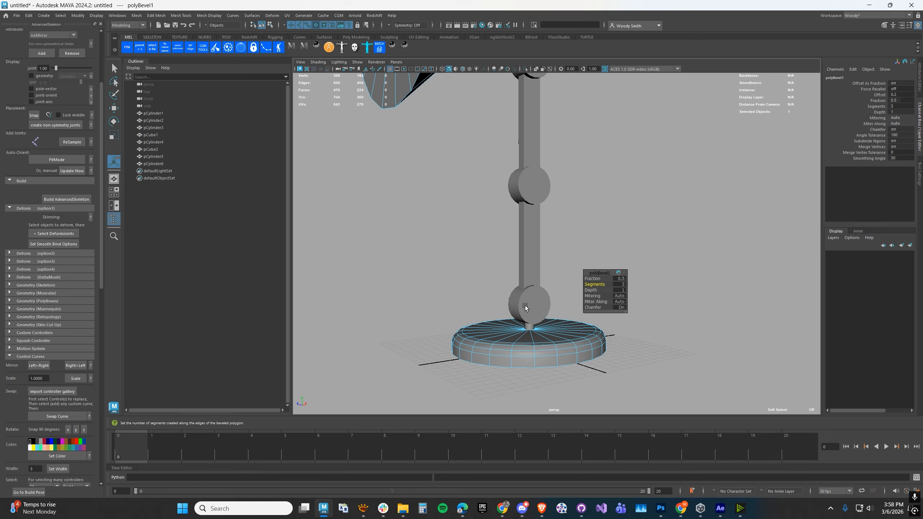
- Bevel the edge loop where the head's cone meets its neck, using 3 segments
alt+middle_drag(492, 269, 479, 372)
alt+drag(429, 266, 402, 270)
alt+middle_drag(402, 270, 411, 315)
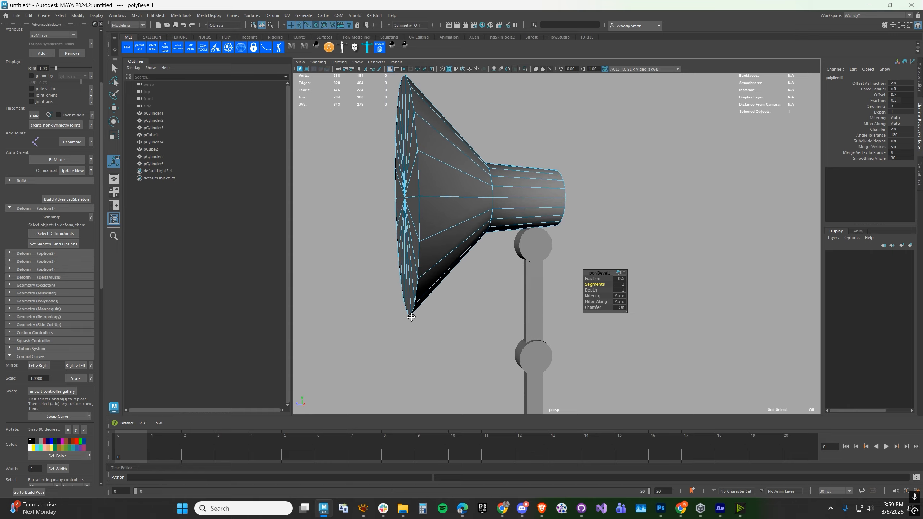
right_drag(493, 199, 497, 211)
double_click(493, 206)
alt+drag(494, 218, 489, 224)
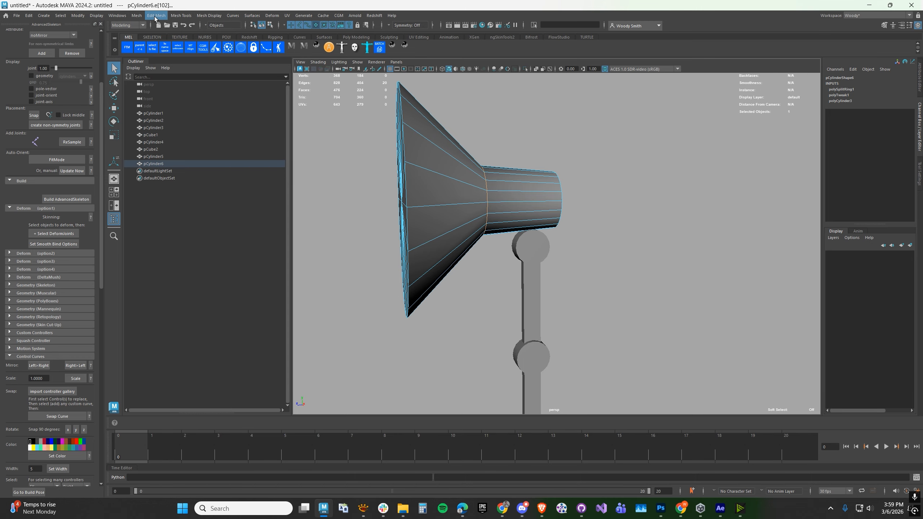
click(156, 15)
click(171, 41)
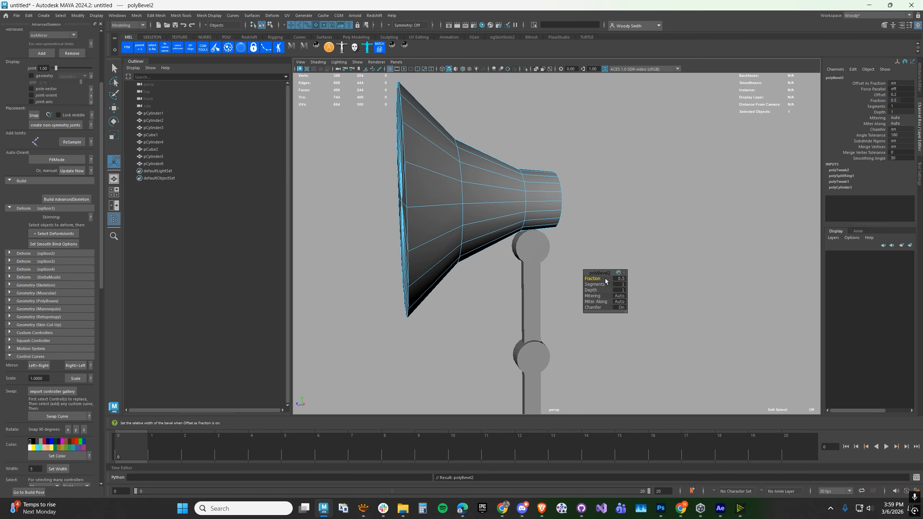
alt+drag(464, 202, 436, 175)
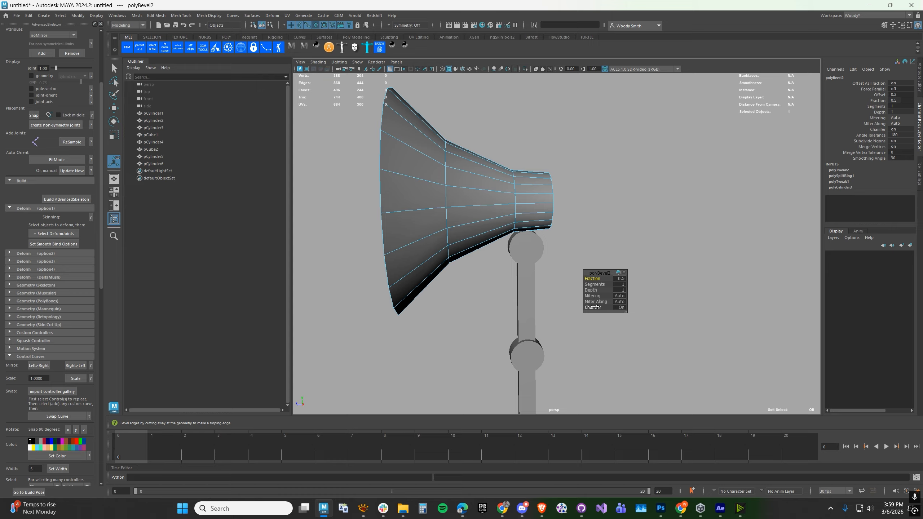
click(619, 285)
text(3)
key(Return)
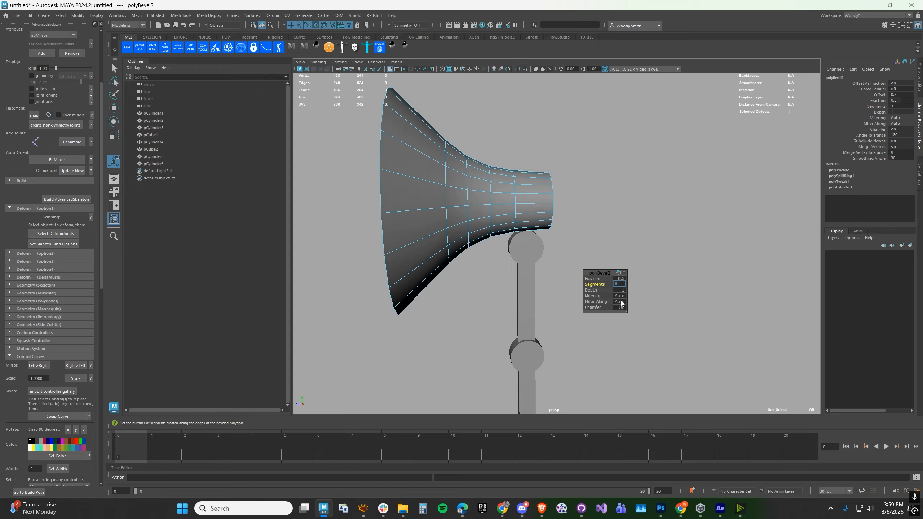
- Bevel the rim edge loop at the narrow back end of the lamp head with 3 segments
alt+drag(367, 281, 545, 216)
double_click(520, 204)
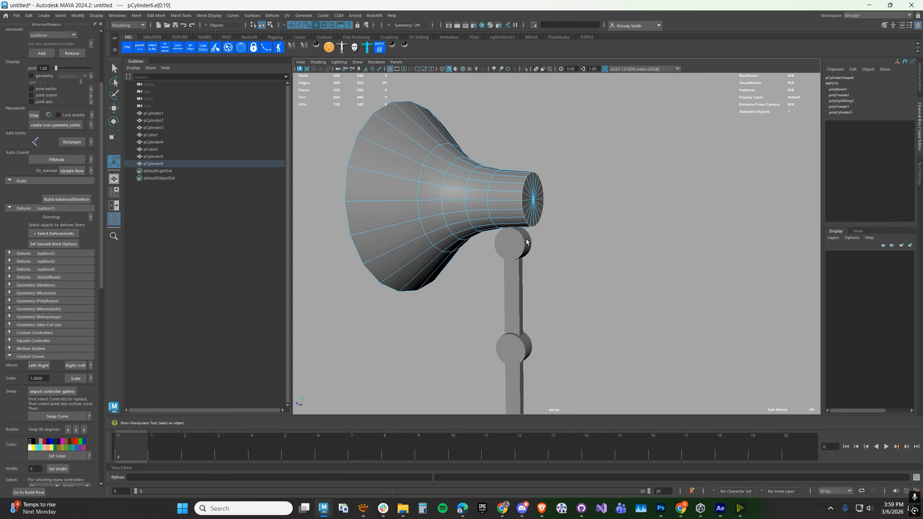
click(156, 15)
click(163, 43)
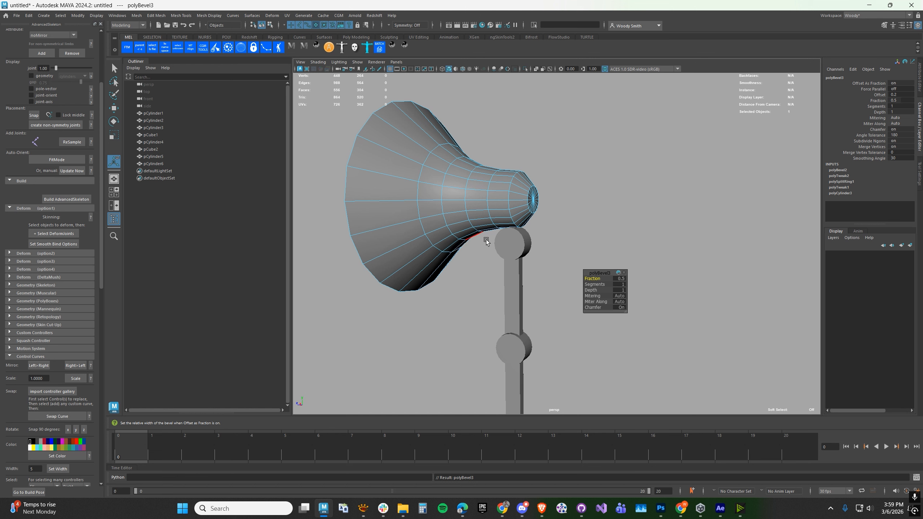
click(622, 284)
text(3)
key(Return)
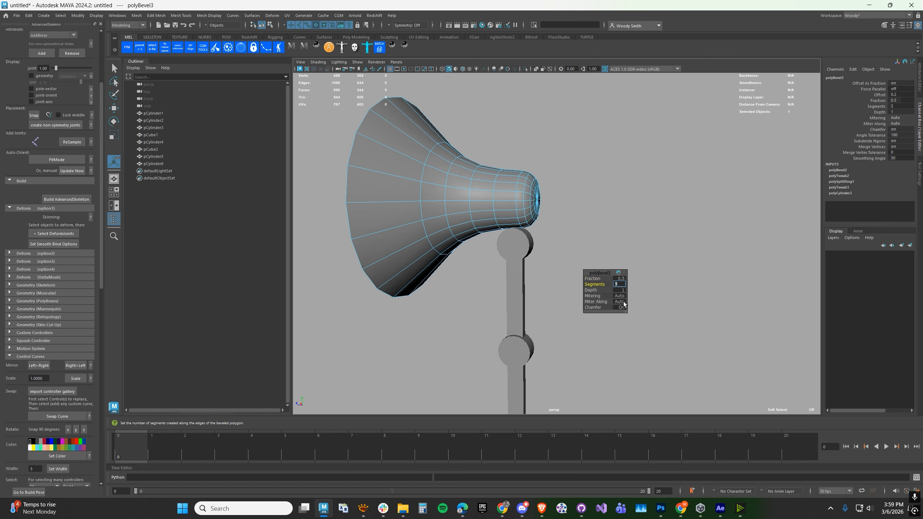
- Select the cap faces across the lamp head's wide end by converting its centre vertex selection to faces
alt+drag(477, 309, 493, 305)
alt+drag(552, 173, 451, 249)
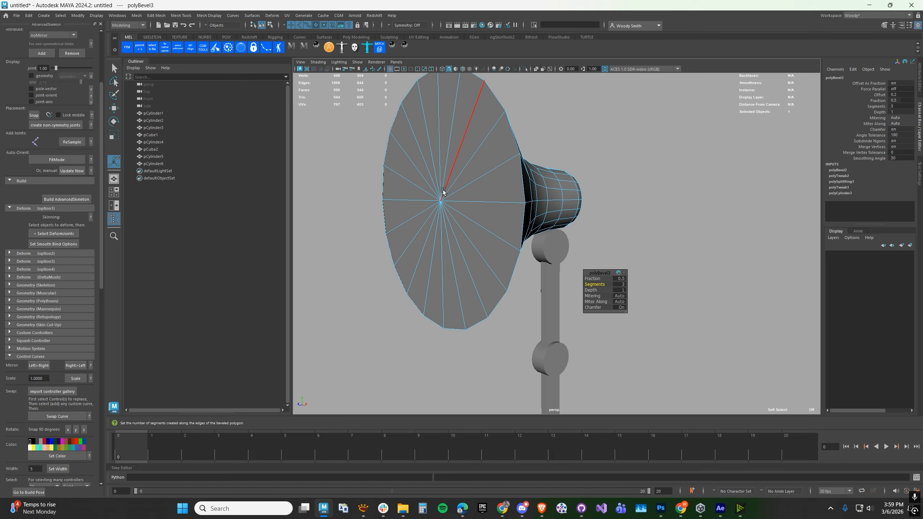
right_click(441, 203)
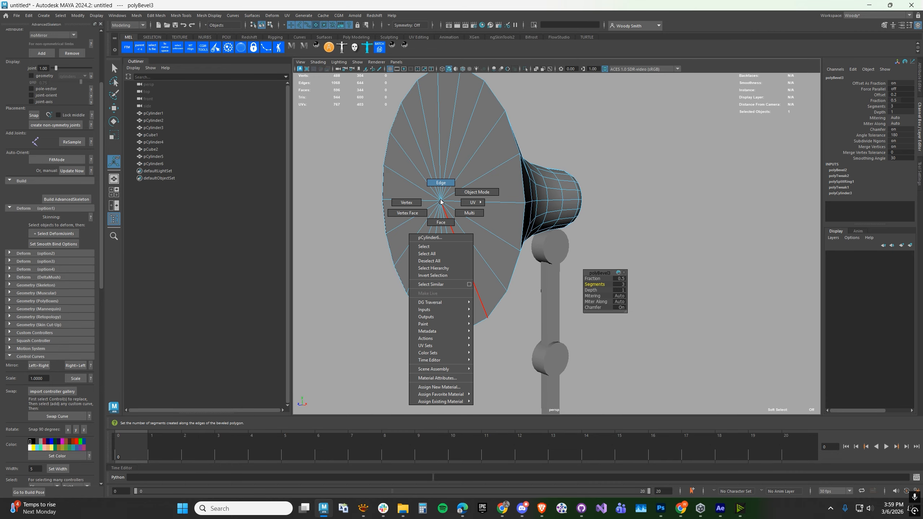
click(437, 203)
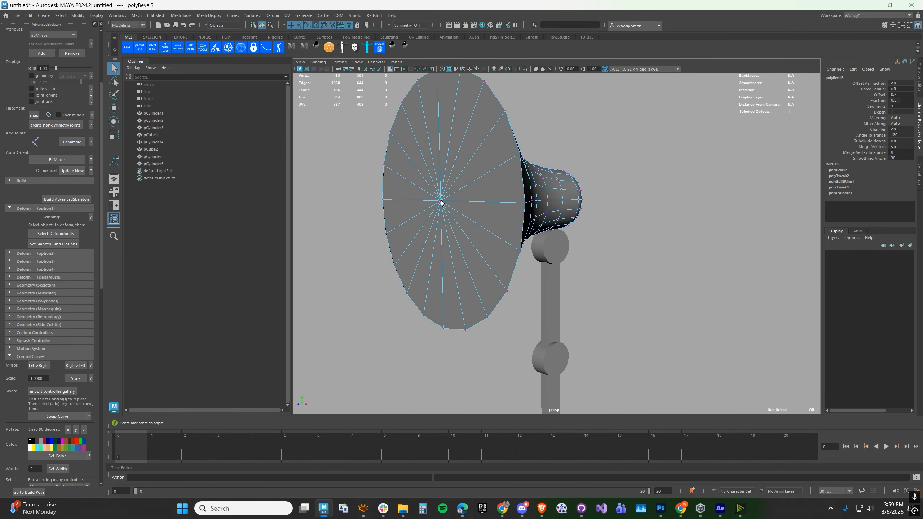
click(441, 202)
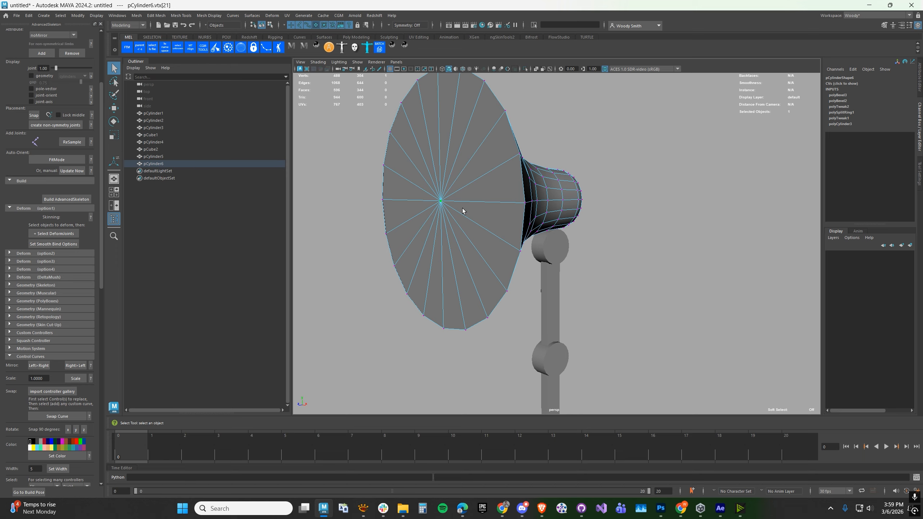
ctrl+right_click(441, 203)
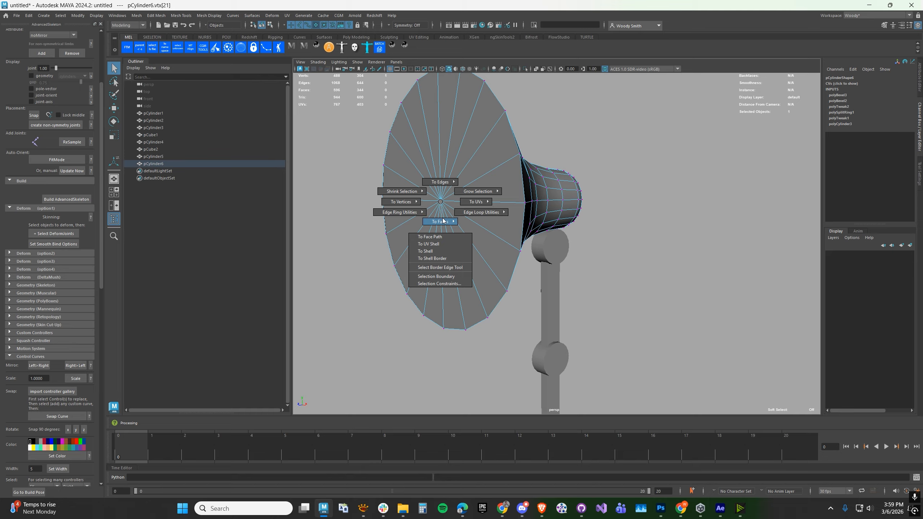
mouse_move(446, 222)
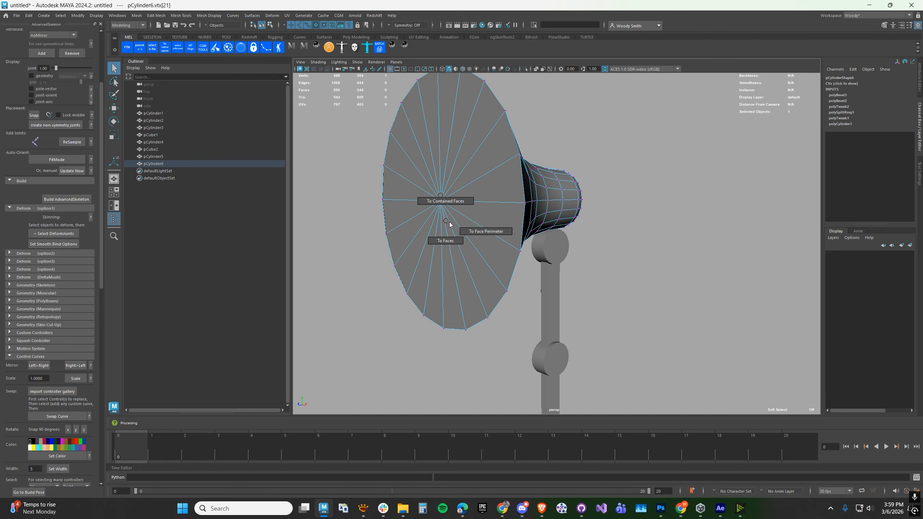
click(450, 244)
alt+drag(505, 309, 401, 303)
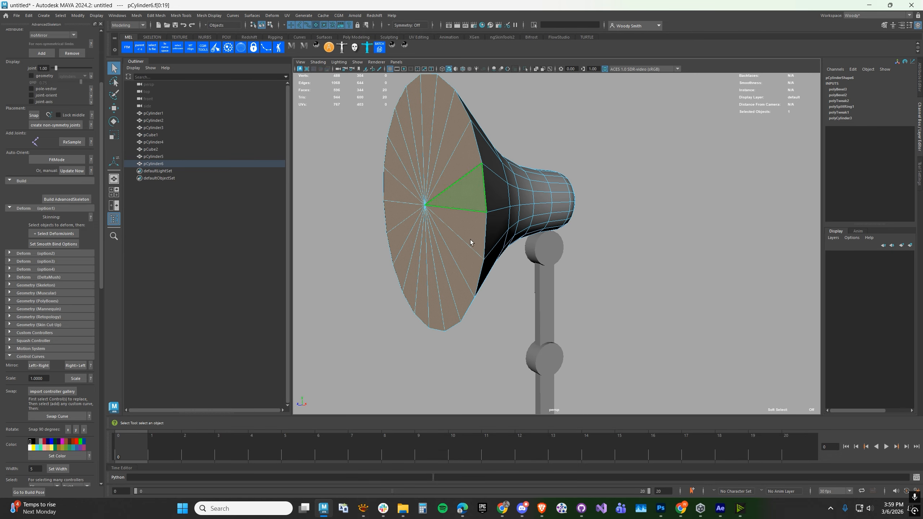
mouse_move(456, 317)
alt+mouse_down()
mouse_move(426, 309)
mouse_move(441, 308)
mouse_move(439, 316)
alt+mouse_up()
- Select the faces at the head's wide end in the side view, deselect the adjoining cone faces and delete the flat cap faces
key(space)
right_drag(631, 292, 625, 319)
drag(592, 256, 634, 410)
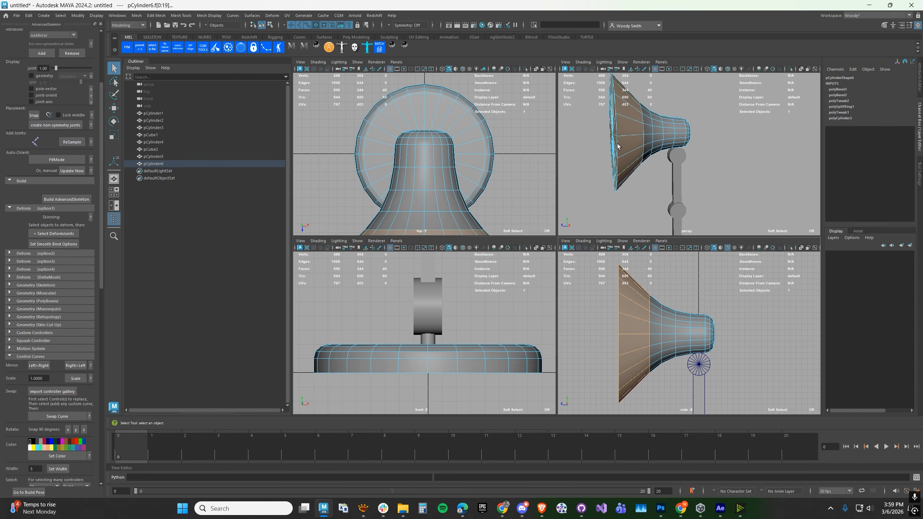
ctrl+drag(674, 263, 634, 405)
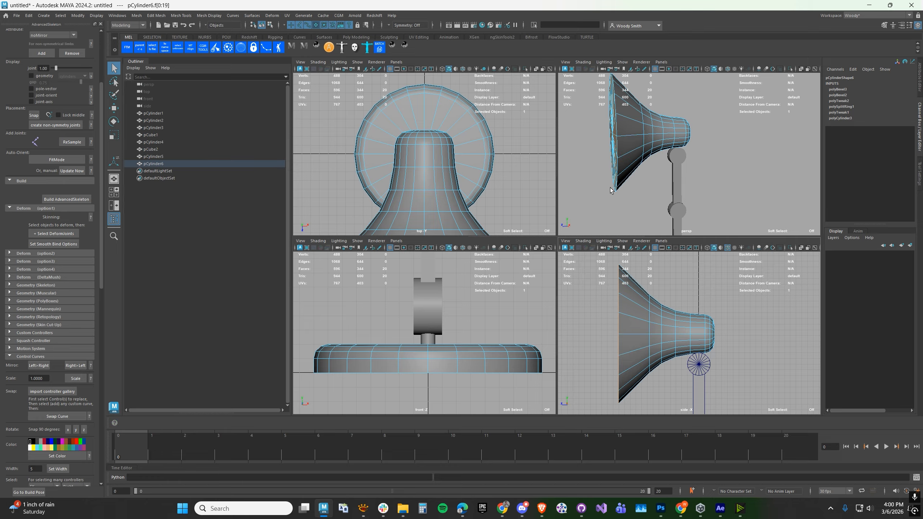
key(Delete)
- Extrude the whole open lamp head mesh with a Local Translate Z of about -0.905 to give its shell thickness
alt+drag(606, 185, 650, 183)
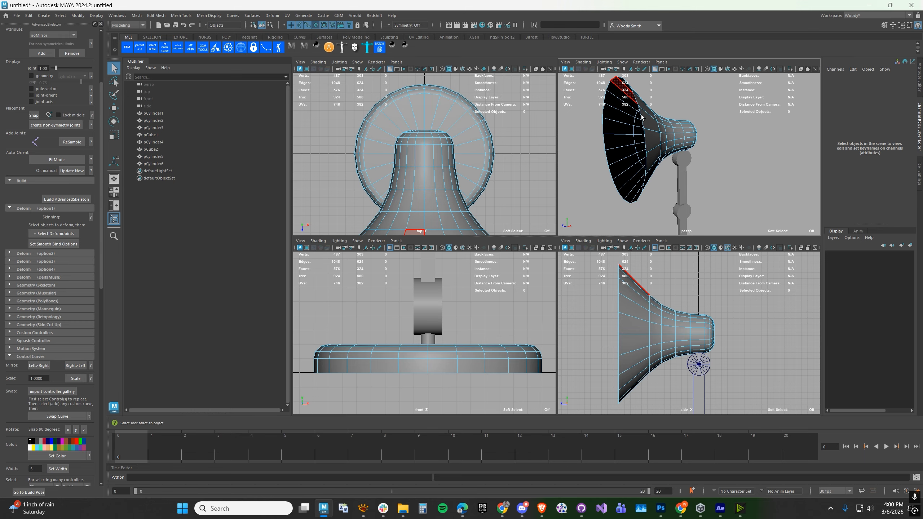
alt+drag(617, 140, 638, 118)
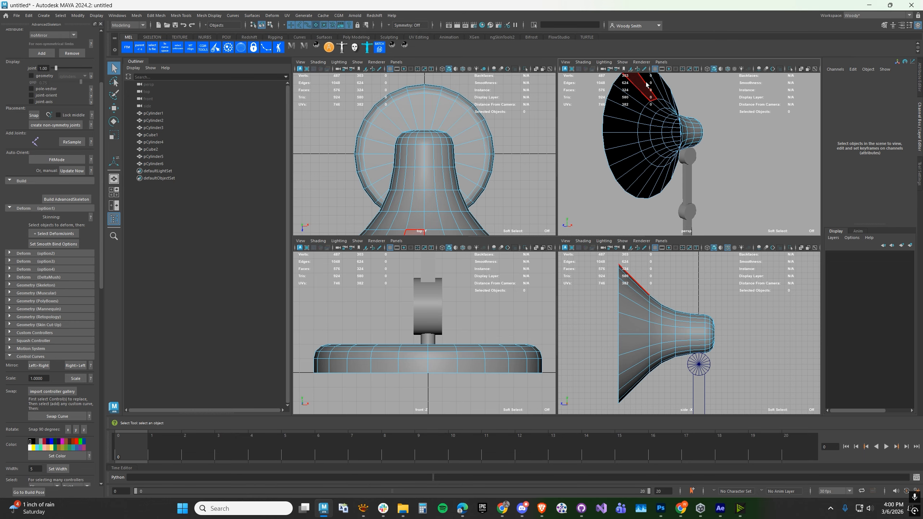
alt+drag(627, 167, 616, 152)
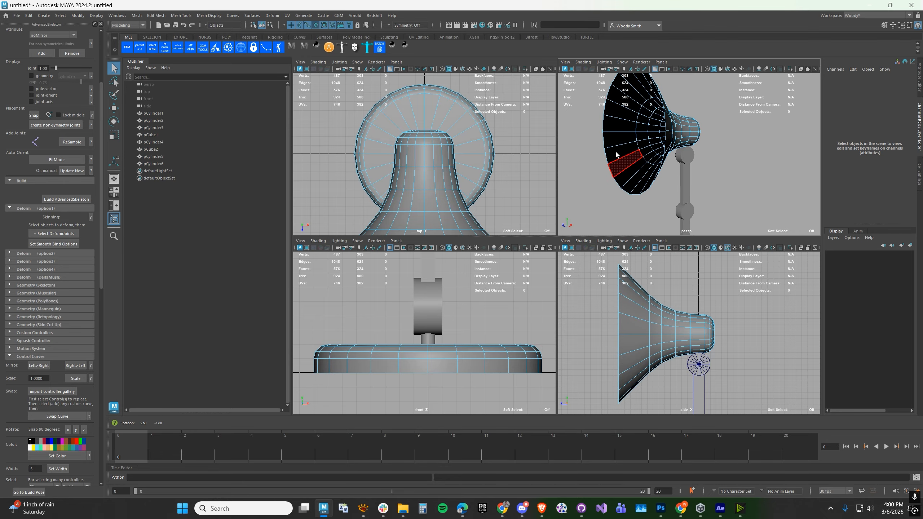
alt+drag(622, 103, 637, 151)
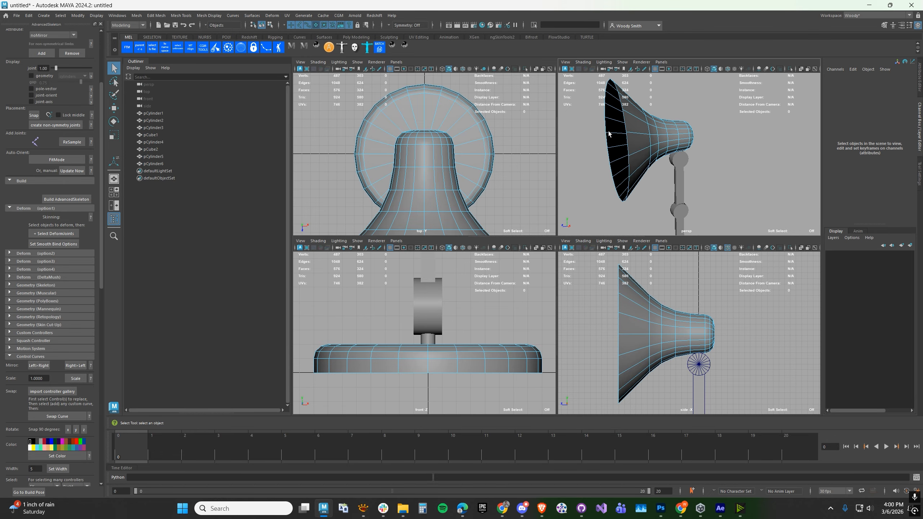
alt+drag(654, 156, 656, 117)
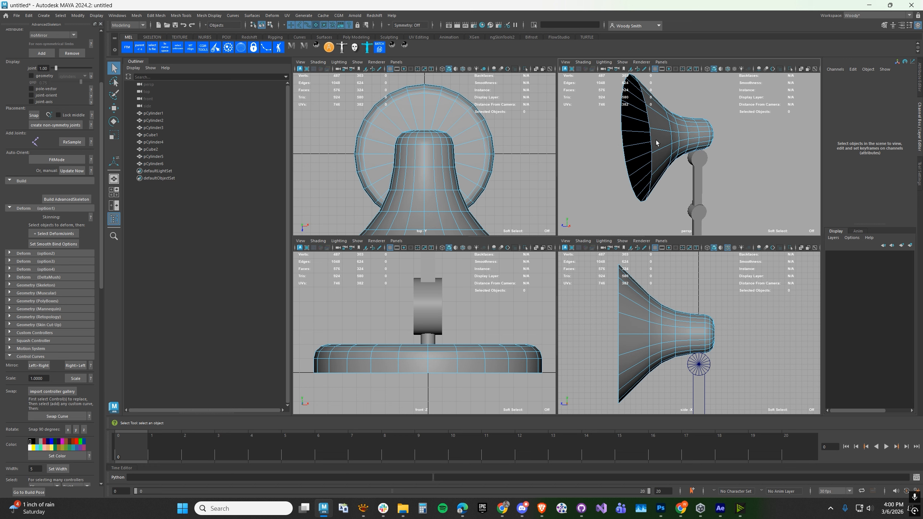
alt+drag(655, 140, 694, 140)
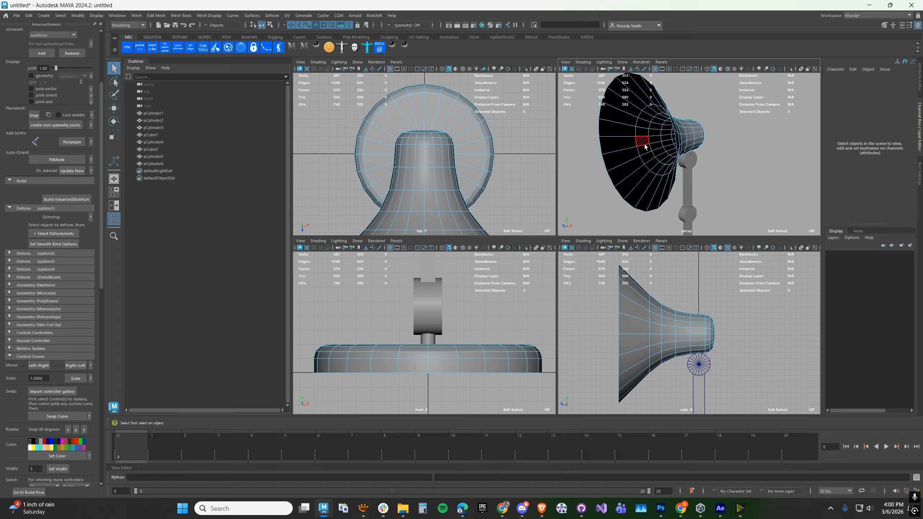
right_drag(642, 157, 639, 199)
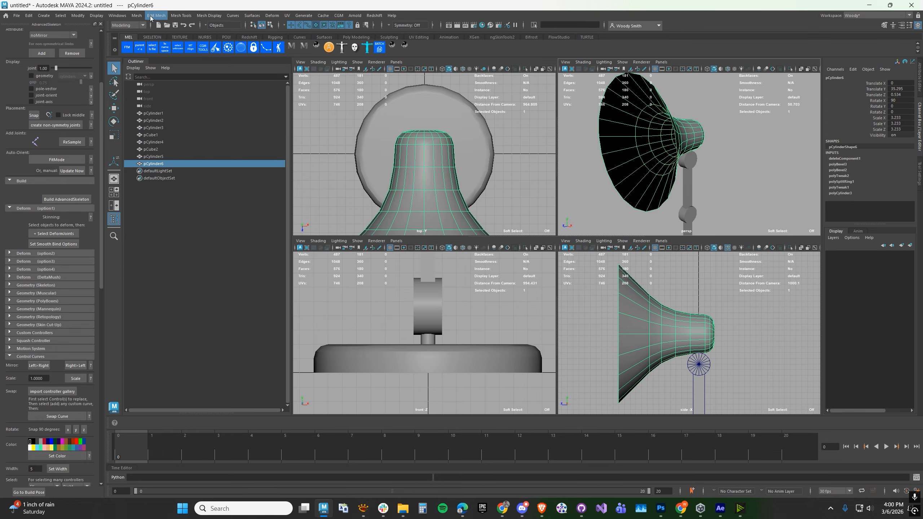
click(151, 16)
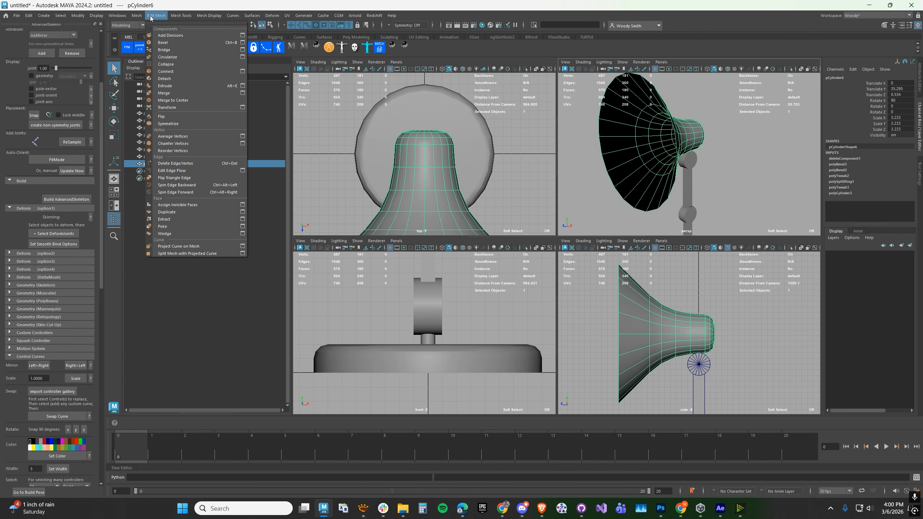
click(177, 86)
alt+drag(676, 170, 635, 157)
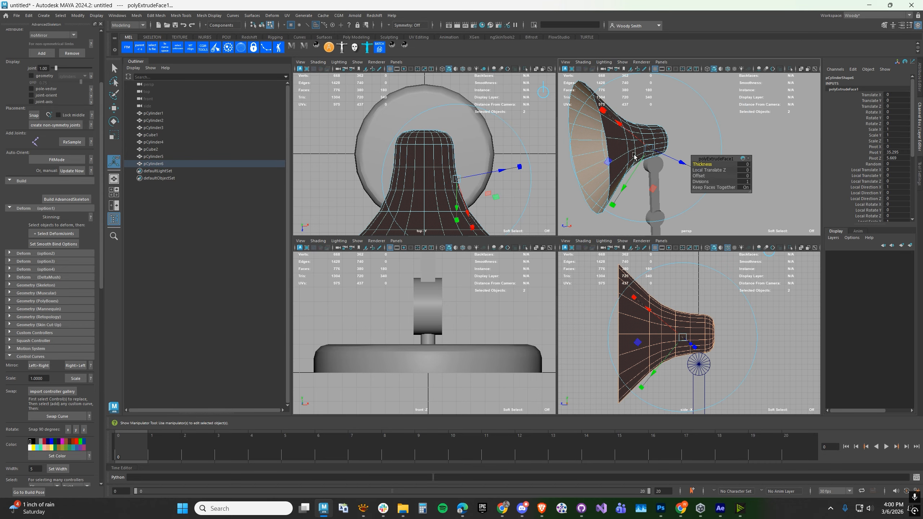
click(681, 163)
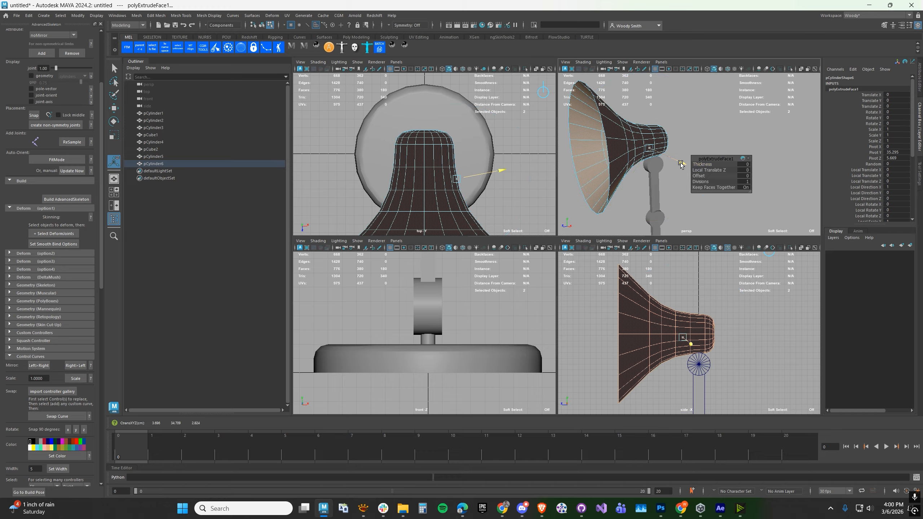
mouse_move(681, 164)
mouse_down()
mouse_move(661, 161)
mouse_move(693, 150)
mouse_up()
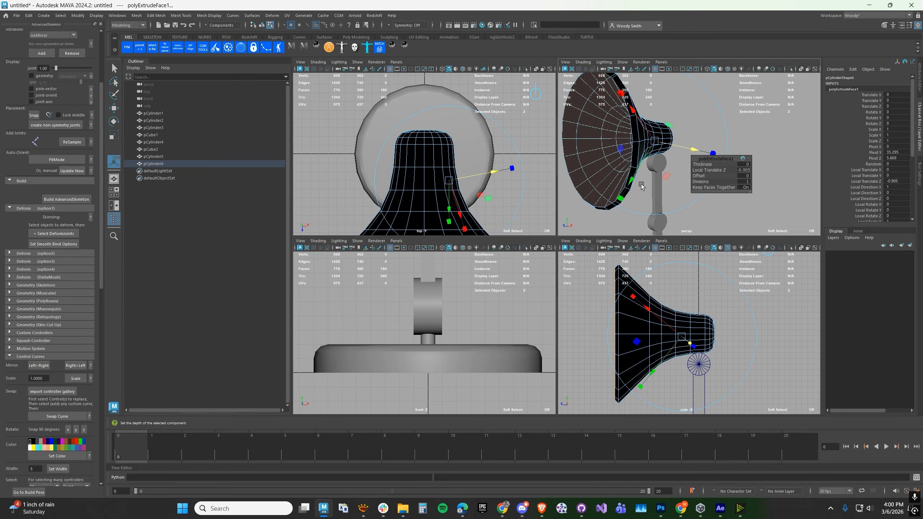
- Reverse the normals of the thickened lamp head in object mode
alt+drag(612, 186, 603, 183)
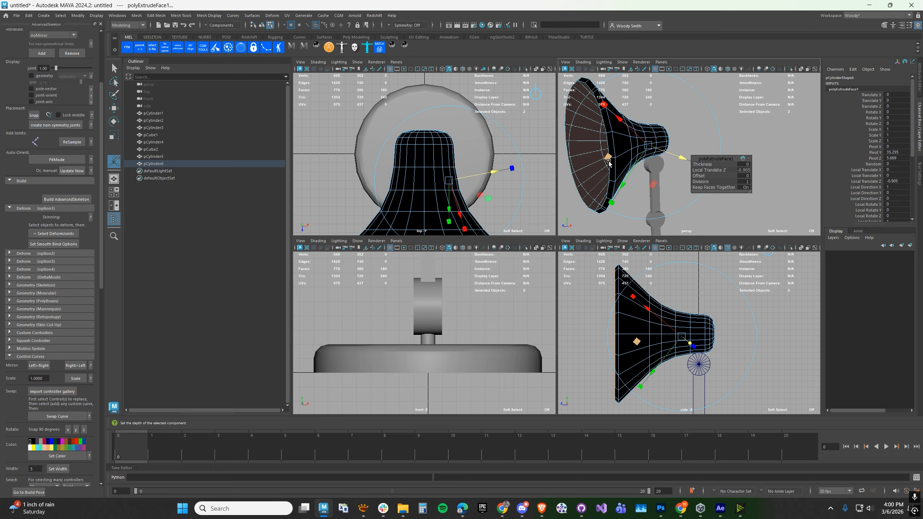
right_drag(613, 149, 613, 189)
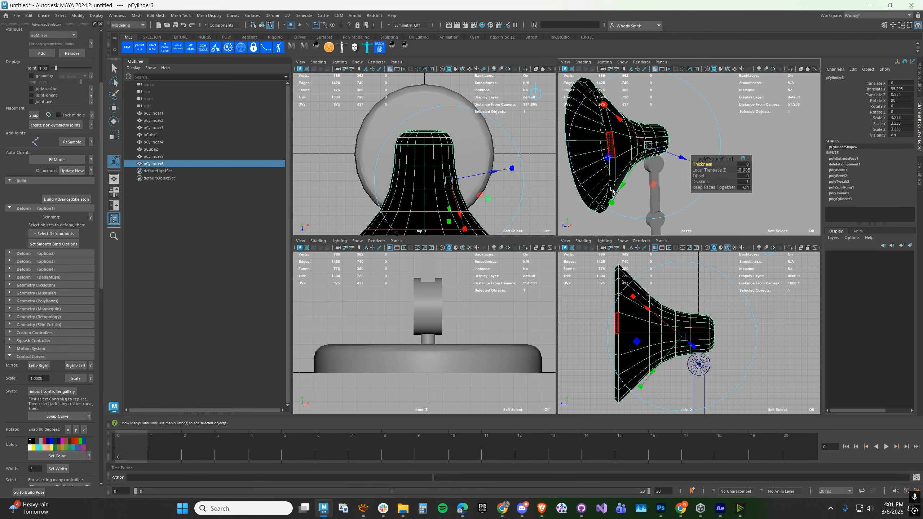
click(209, 16)
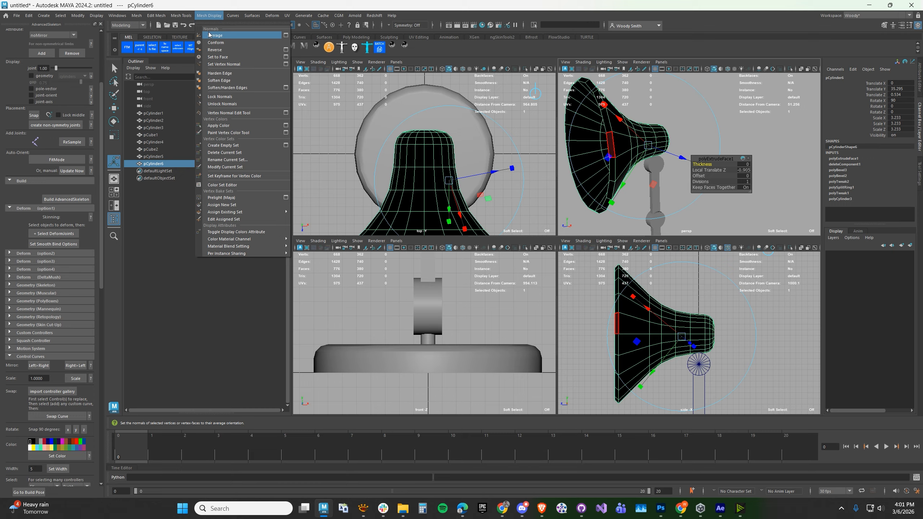
click(214, 50)
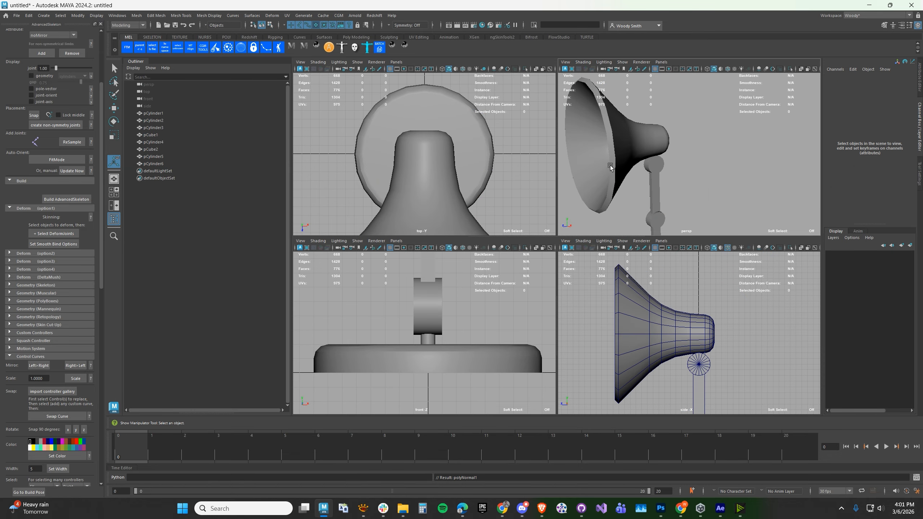
alt+drag(610, 167, 652, 150)
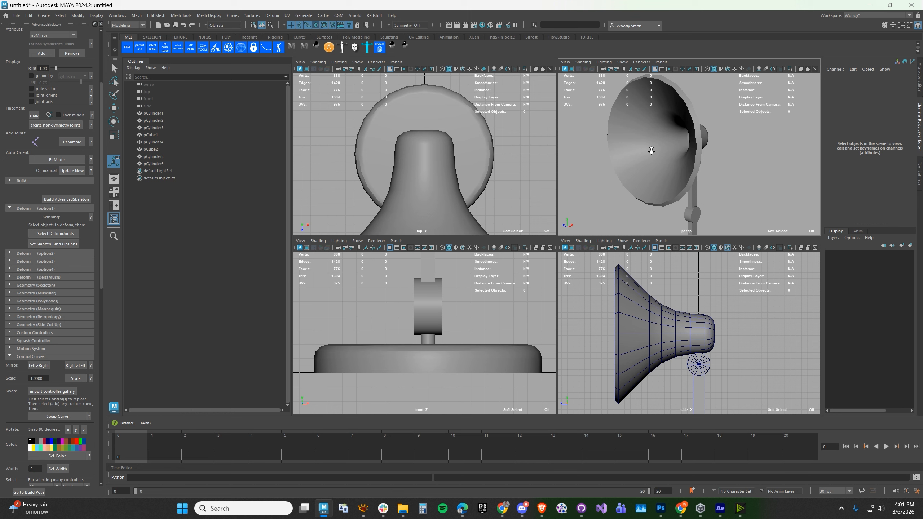
- Create a polygon sphere for the bulb and raise it to the lamp head's height, about 34.398 in Translate Y
click(44, 15)
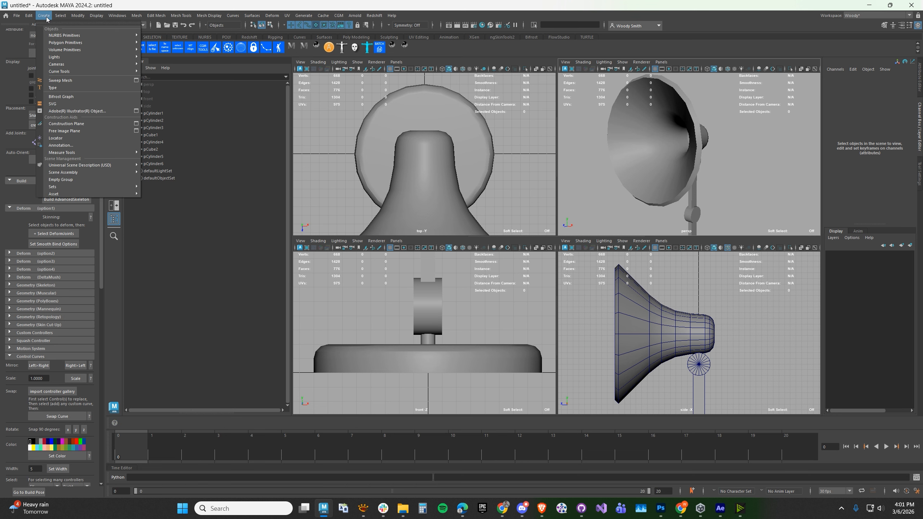
mouse_move(65, 43)
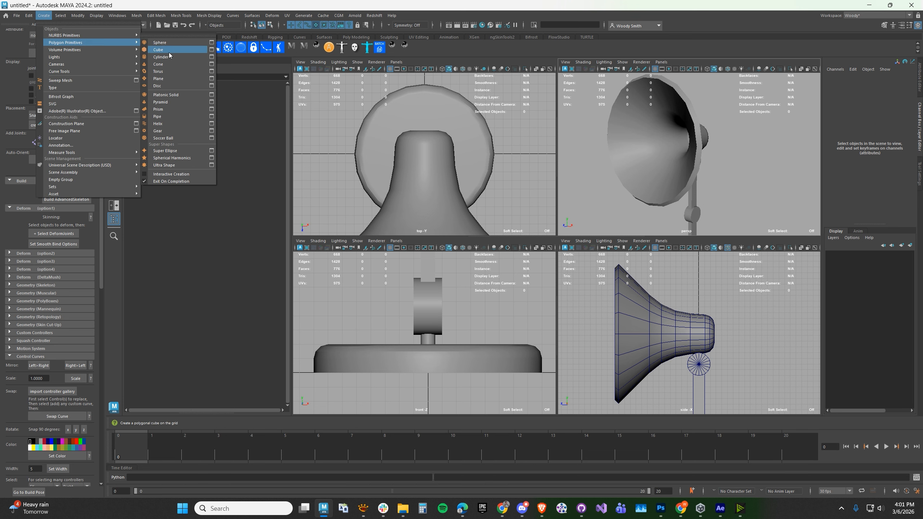
click(163, 43)
alt+middle_drag(673, 347, 684, 279)
alt+right_drag(683, 279, 631, 342)
alt+middle_drag(631, 343, 604, 317)
key(w)
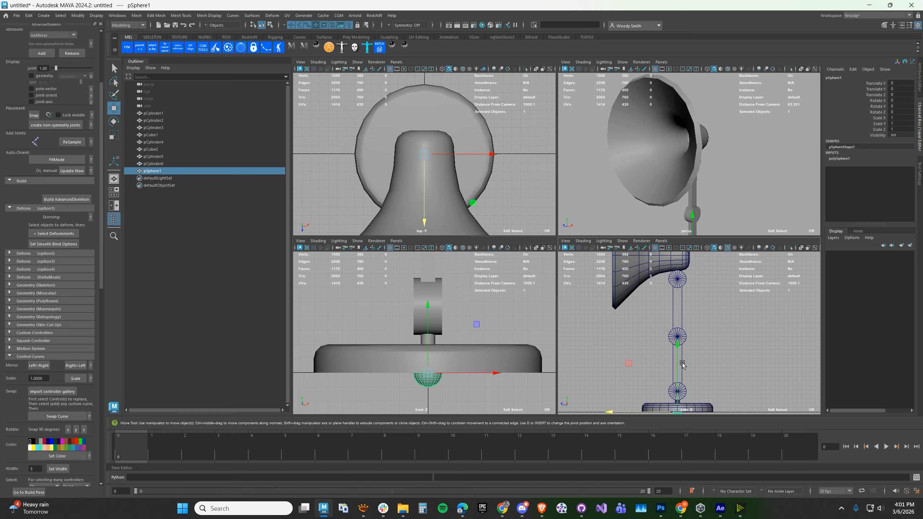
drag(683, 365, 659, 213)
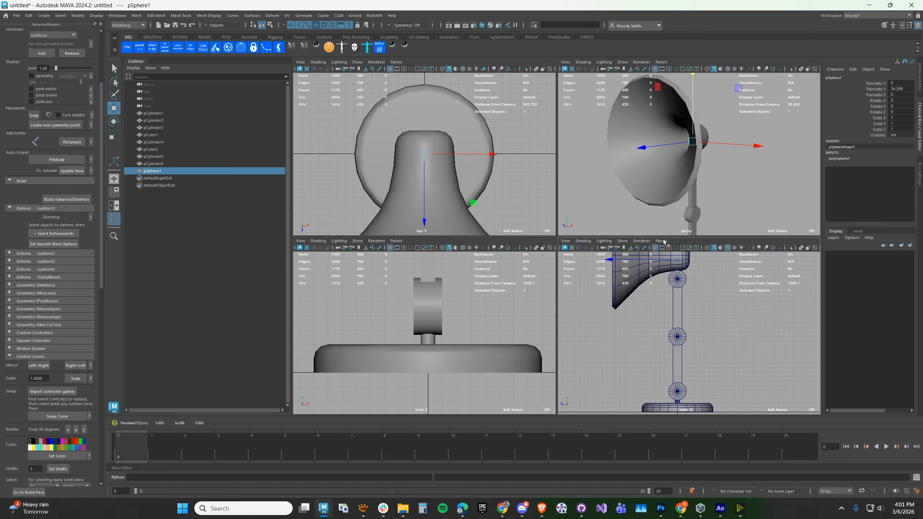
- Move the sphere forward inside the lamp head and centre it vertically, at Translate Y 35.295 and Translate Z about 3.497
drag(651, 260, 635, 261)
alt+middle_drag(653, 285, 659, 392)
alt+right_drag(660, 393, 732, 456)
alt+middle_drag(674, 354, 682, 296)
alt+right_drag(682, 296, 727, 310)
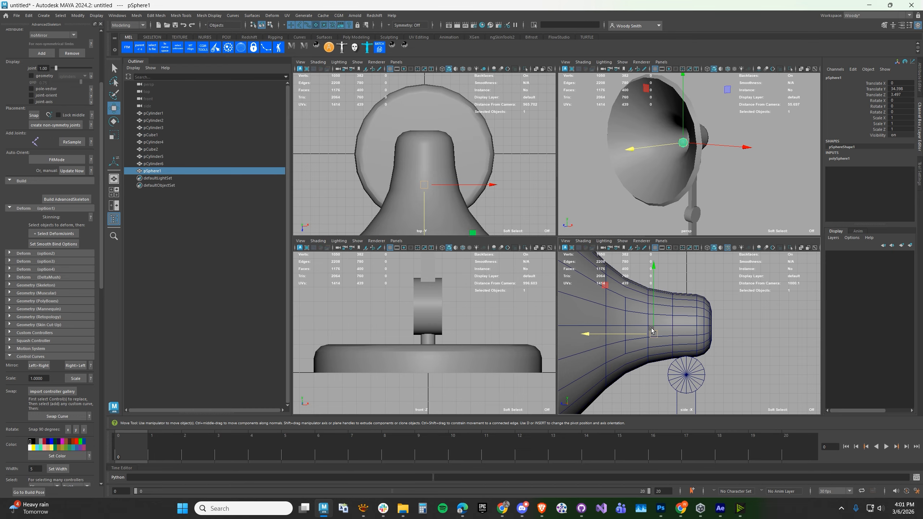
drag(654, 322, 654, 326)
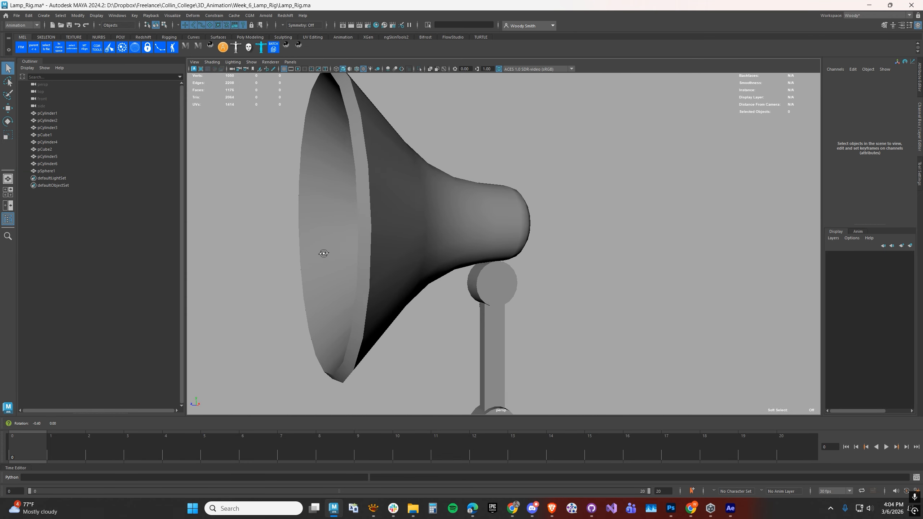
- Set the bulb sphere's Rotate X to 90 so its pole faces the head's opening
alt+drag(324, 254, 342, 256)
scroll(348, 254, up, 3)
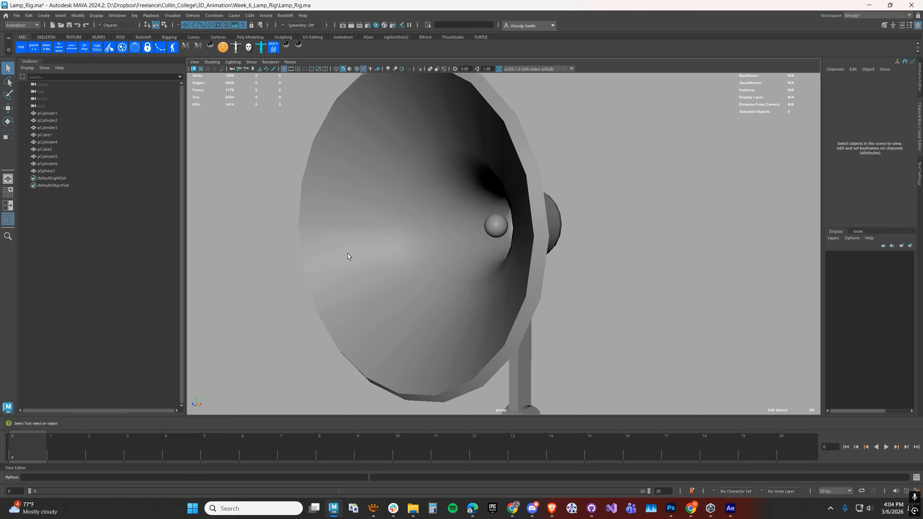
click(489, 233)
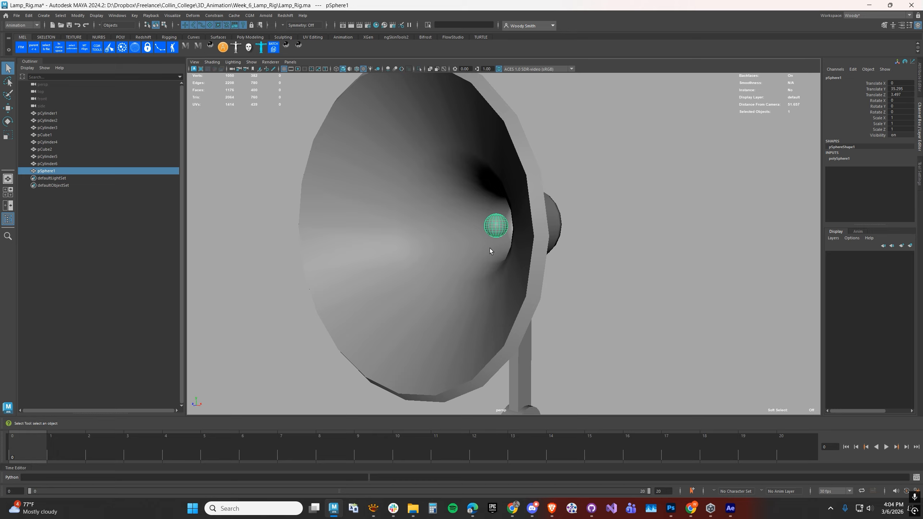
click(898, 100)
text(90)
key(Return)
alt+drag(353, 257, 354, 243)
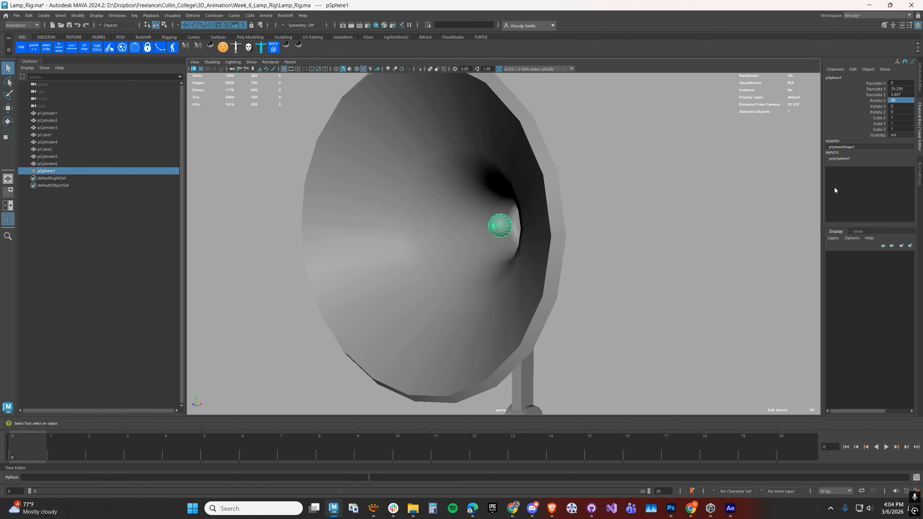
- Set the sphere's Subdivisions Axis and Subdivisions Height to 12
click(839, 158)
drag(896, 175, 896, 181)
text(12)
key(Return)
- Scale the bulb sphere uniformly to about 3.06 inside the lamp head
alt+drag(473, 276, 537, 238)
key(r)
key(w)
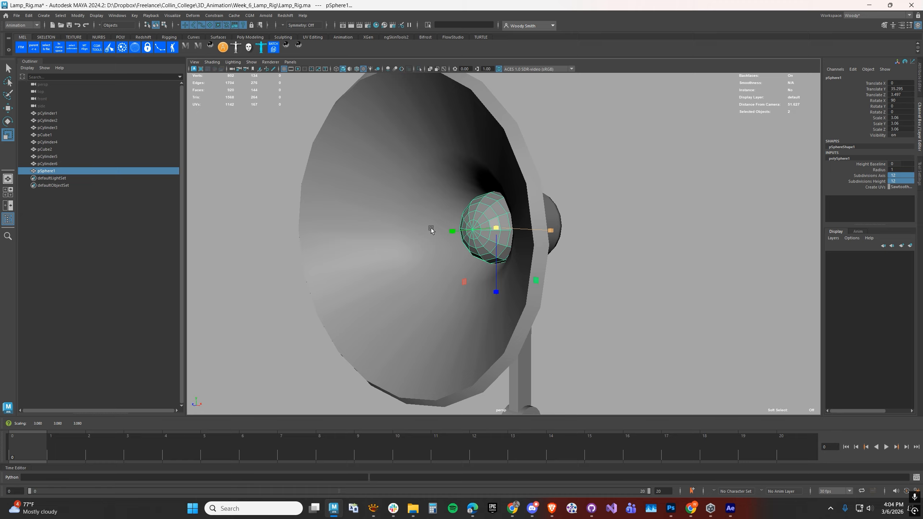
- Move the bulb sphere further forward towards the lamp head's opening, at Translate Z about 5.448
drag(451, 233, 436, 235)
alt+right_drag(543, 287, 319, 244)
alt+drag(318, 245, 355, 243)
key(space)
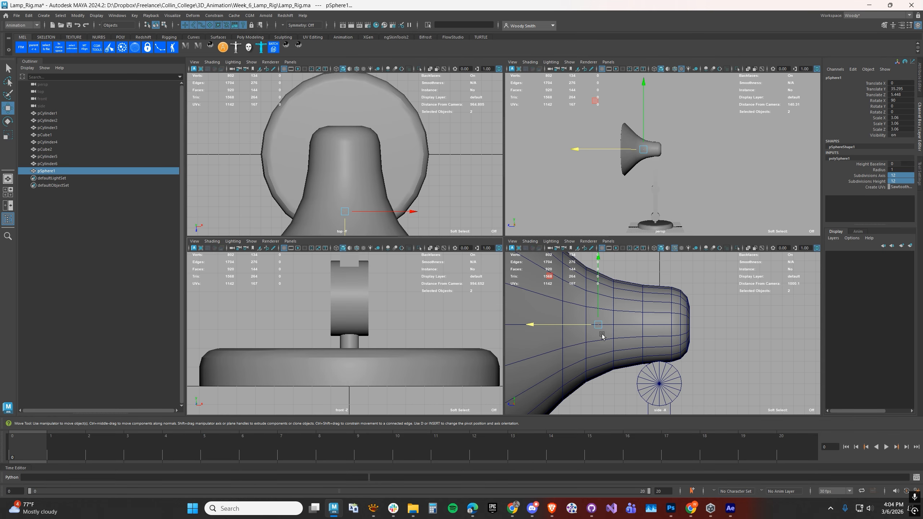
- Scale the lamp head and bulb down together and lower them towards the arm's top joint
alt+drag(559, 194, 625, 223)
scroll(686, 190, up, 3)
shift+click(657, 177)
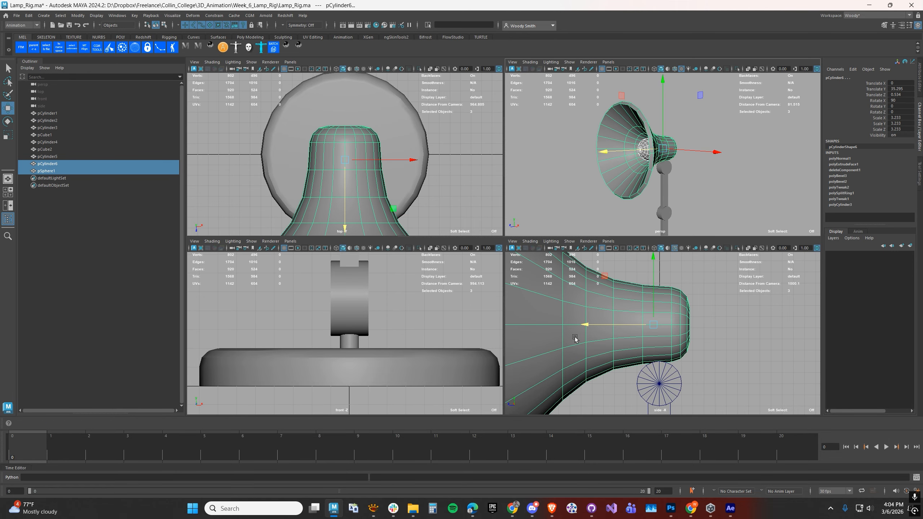
key(r)
drag(654, 327, 580, 337)
key(w)
drag(652, 326, 662, 337)
alt+right_drag(661, 340, 598, 355)
- Scale the head and bulb down again, the head to about 2.169, and seat them above the top joint at Translate Y 34.391
alt+middle_drag(635, 396, 618, 343)
alt+right_drag(617, 343, 586, 345)
alt+middle_drag(586, 345, 591, 352)
key(r)
drag(650, 302, 613, 302)
key(e)
key(w)
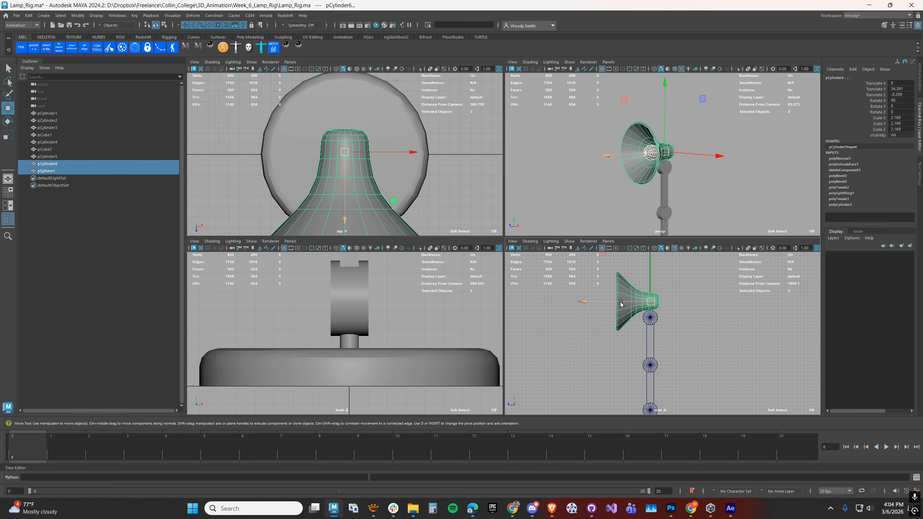
- Open the Hypershade, then shrink its window and place it beside the lamp
click(617, 162)
click(650, 154)
alt+drag(645, 160, 615, 155)
alt+drag(613, 219, 539, 264)
key(space)
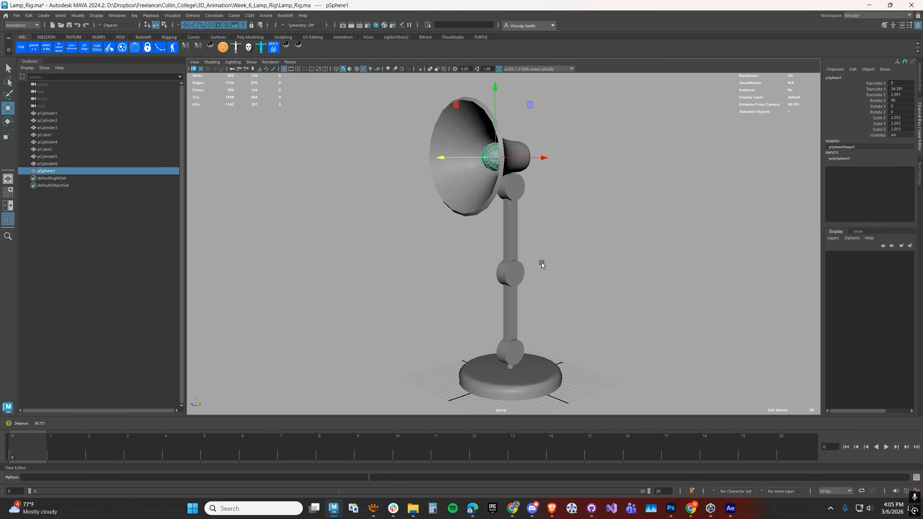
click(114, 17)
mouse_move(145, 74)
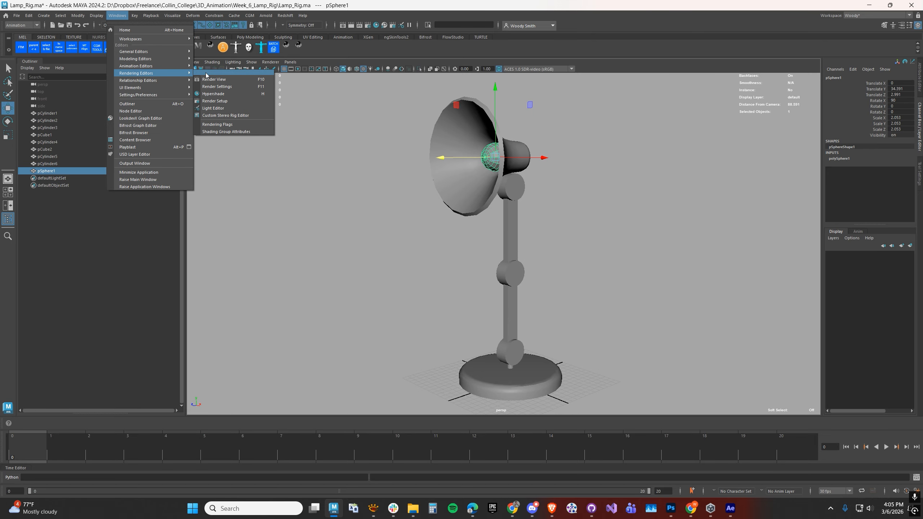
click(221, 94)
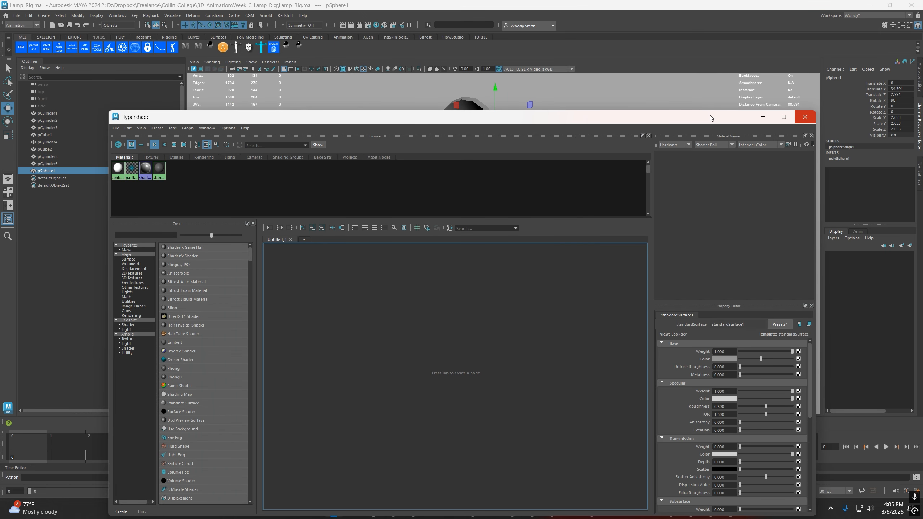
drag(711, 118, 610, 138)
drag(716, 188, 330, 198)
drag(208, 137, 277, 96)
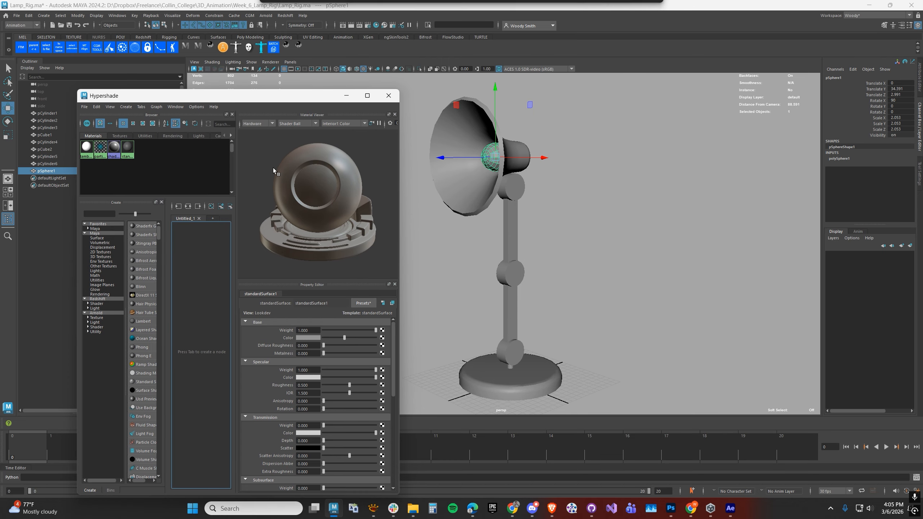
- Create a new Blinn material and a new Lambert material
click(141, 288)
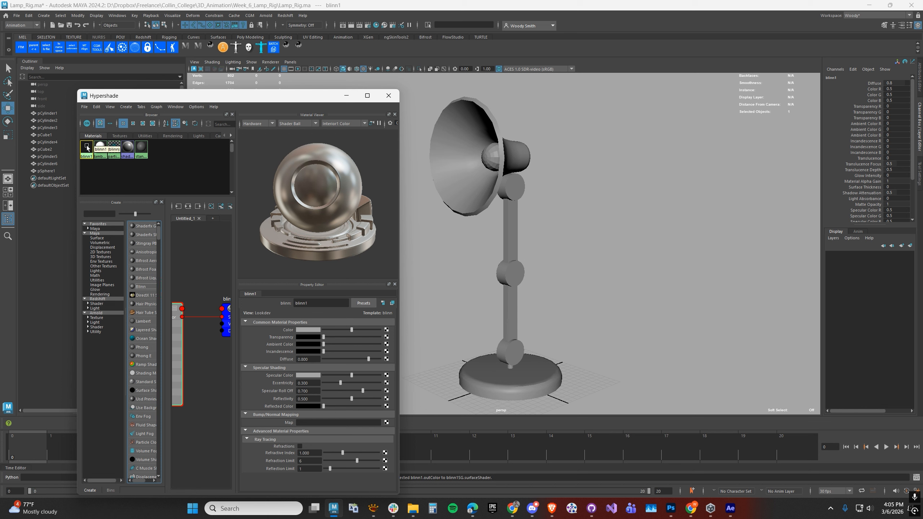
click(143, 322)
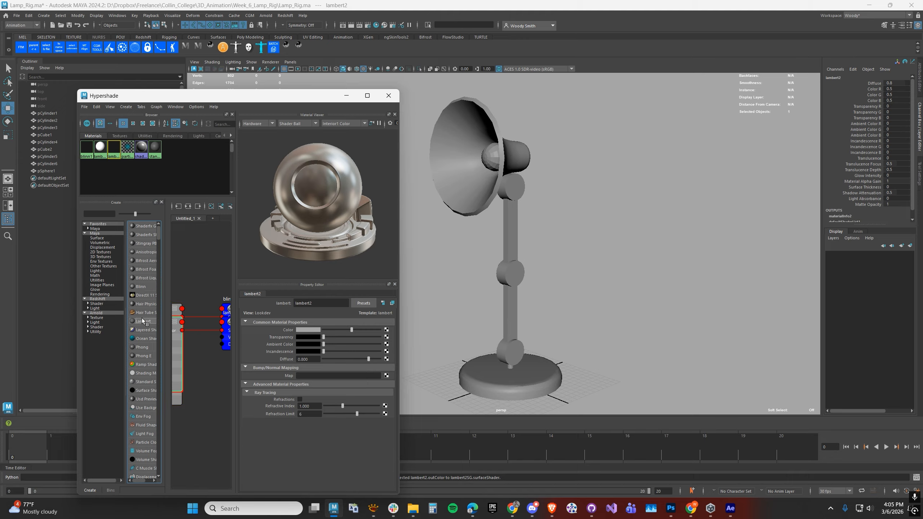
click(126, 107)
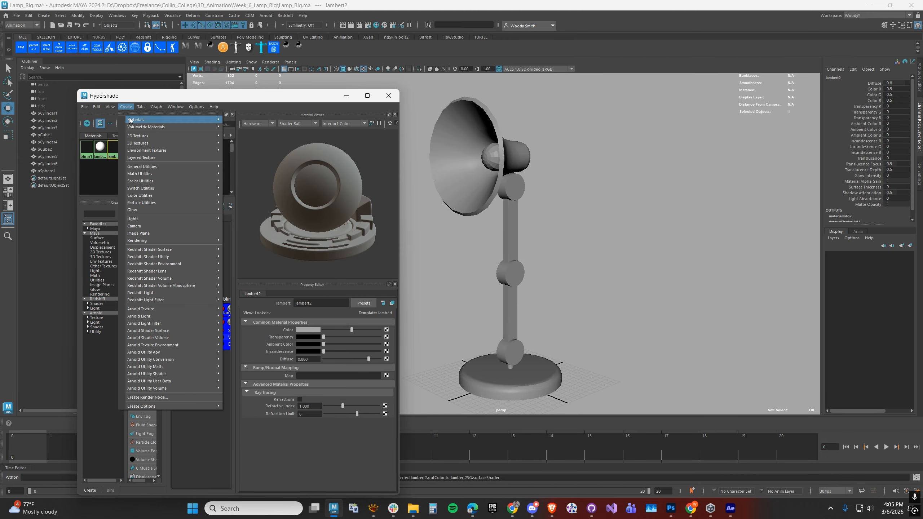
mouse_move(131, 120)
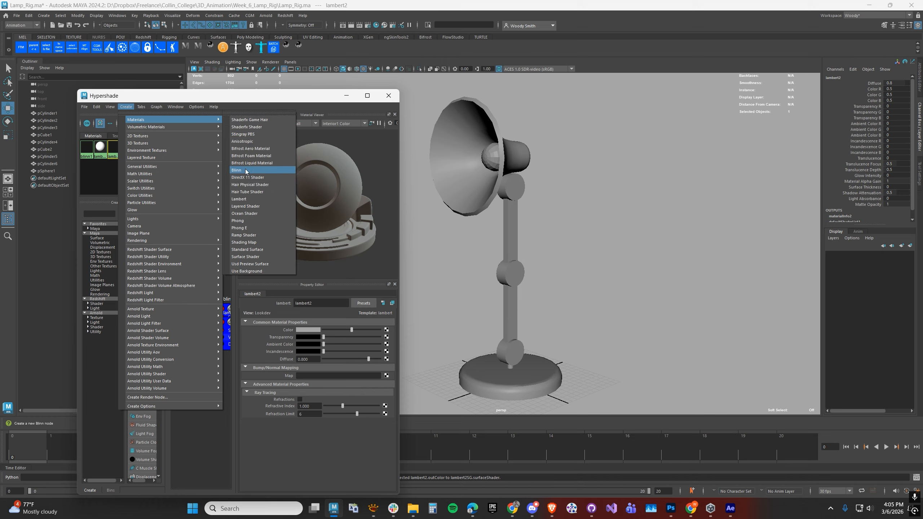
click(97, 179)
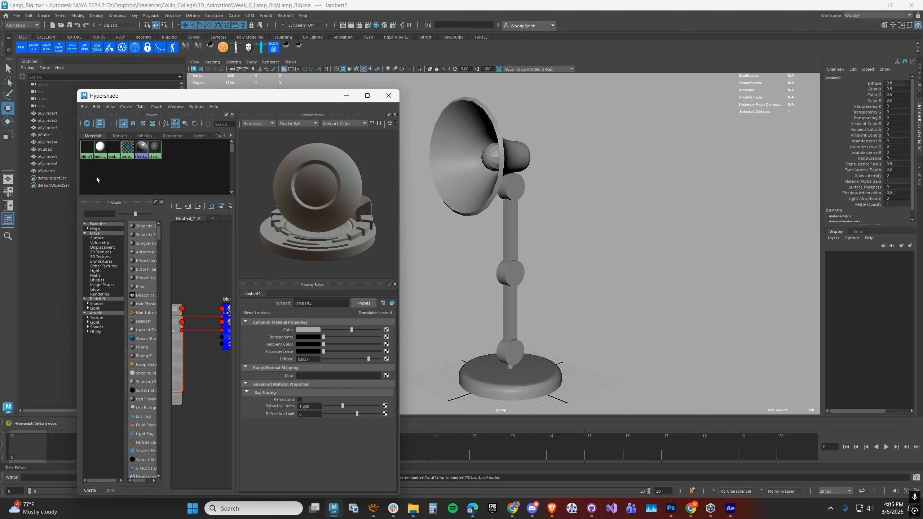
- Rename the new Lambert material as Bulb_M
click(112, 156)
double_click(324, 303)
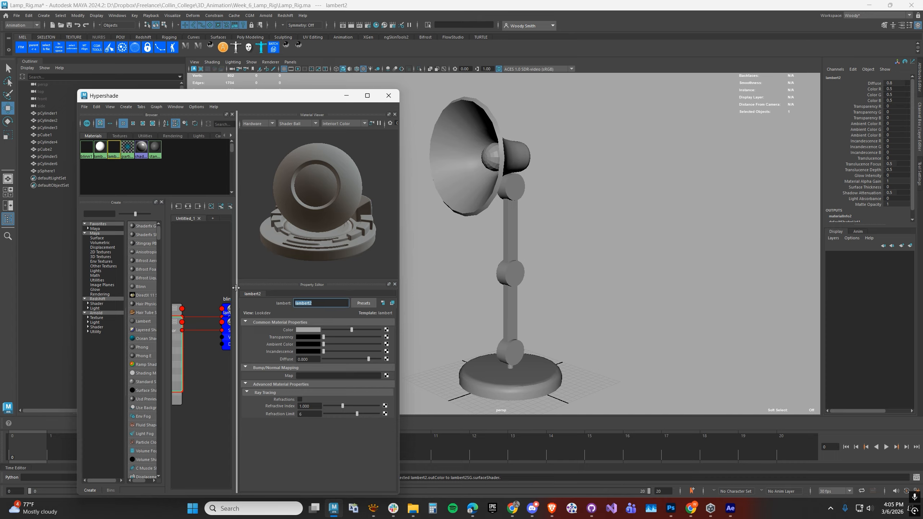
text(Bulb_M)
key(Return)
- Rename the Blinn material as Lamp_M and set its color to a fully saturated red
click(87, 148)
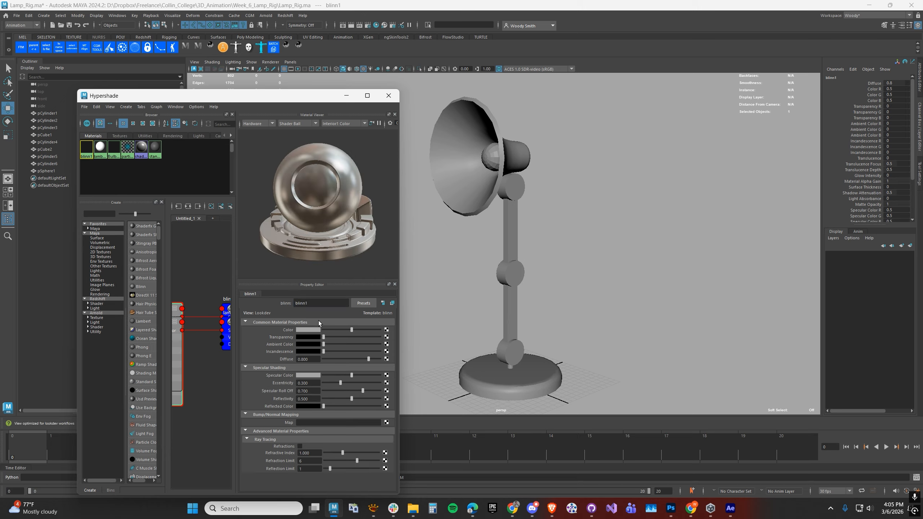
double_click(323, 303)
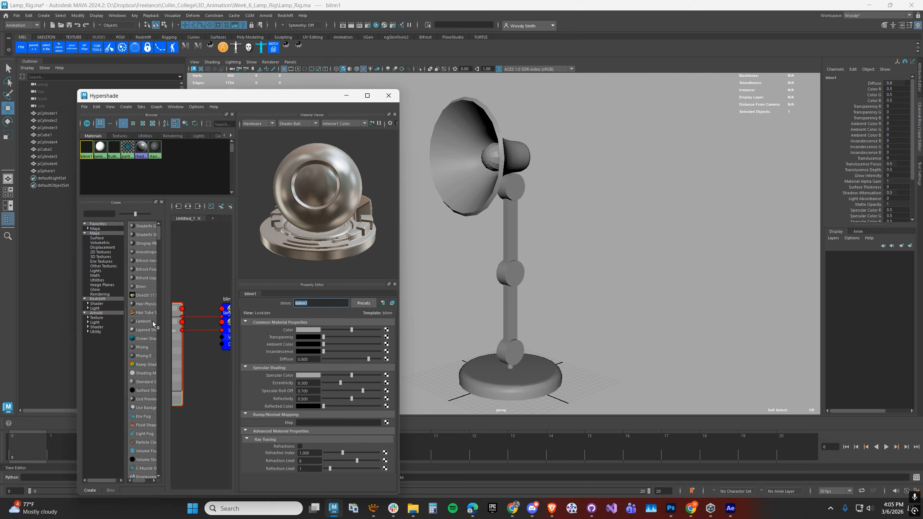
text(Lamp_M)
key(Return)
click(315, 331)
drag(322, 360, 340, 383)
click(317, 366)
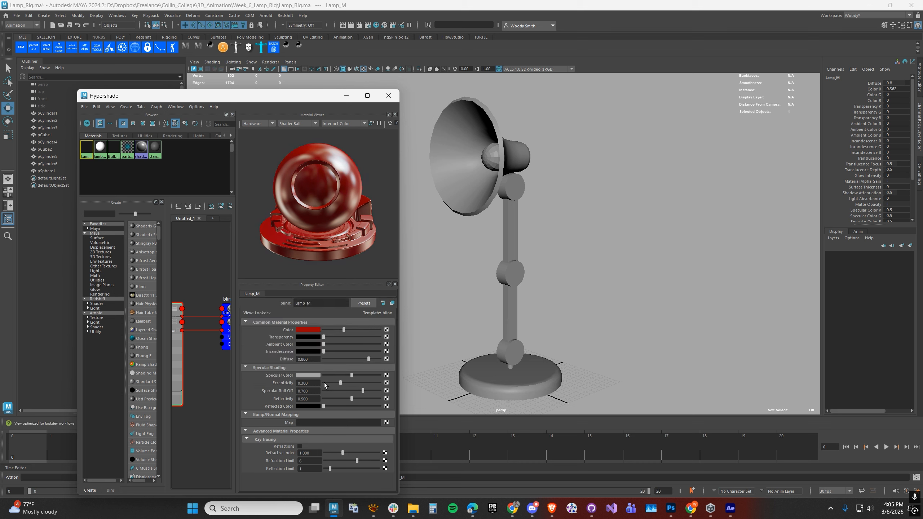
- Assign Lamp_M to every lamp part except the bulb sphere: base, joints, arm segments and head
click(512, 369)
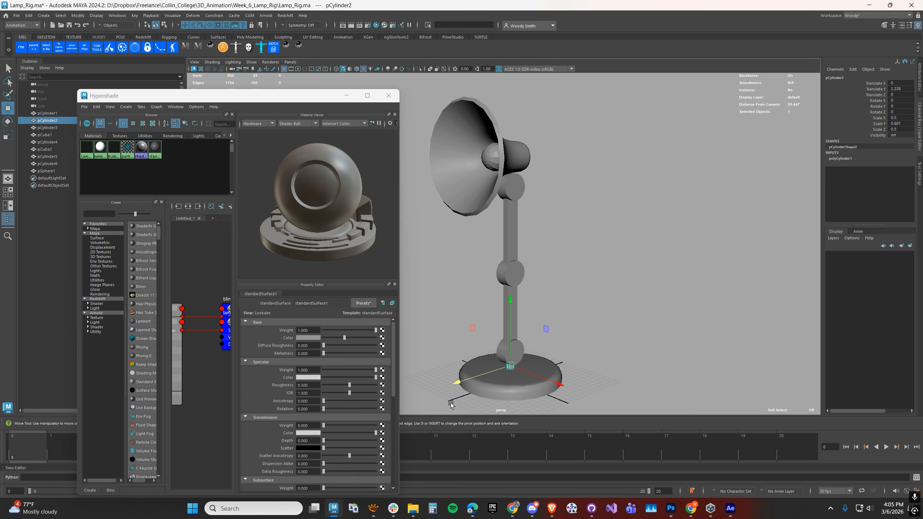
drag(514, 258, 533, 180)
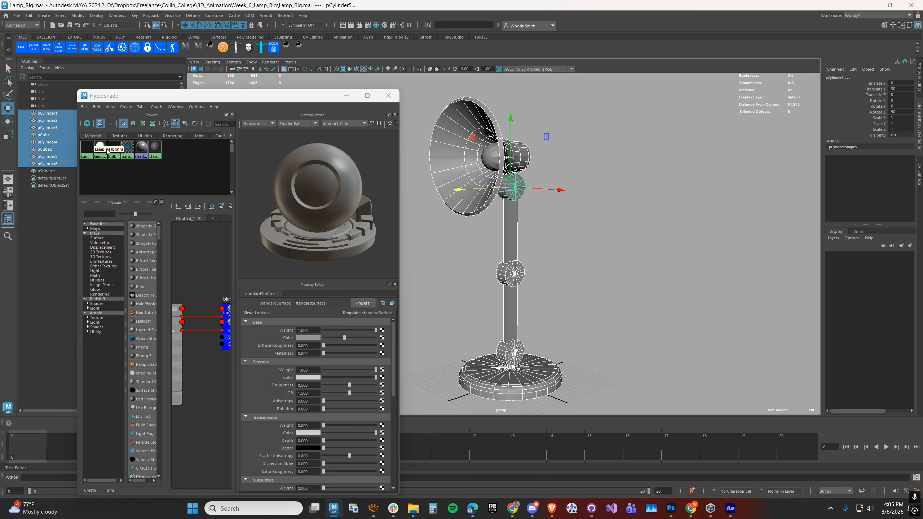
right_click(87, 150)
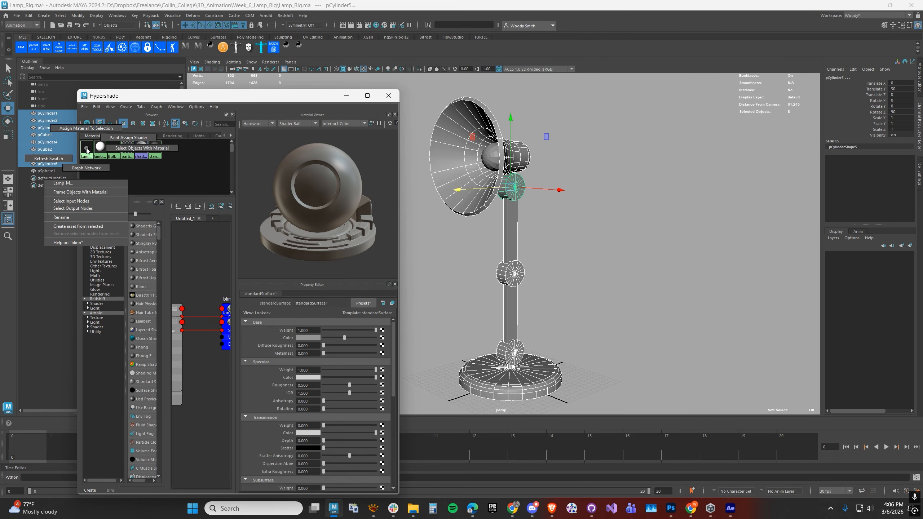
click(86, 129)
middle_drag(86, 150, 510, 240)
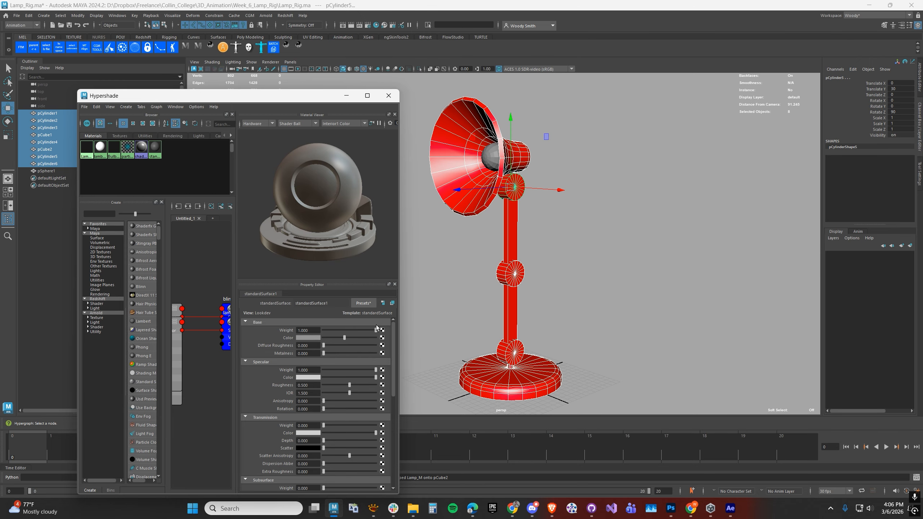
- Mute Lamp_M's red color to a Saturation of about 0.601 and a Value of about 0.196
click(87, 152)
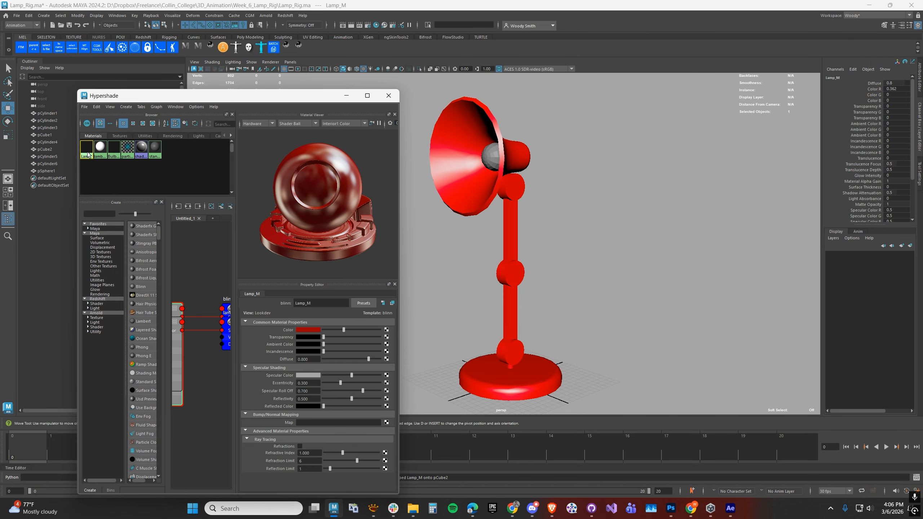
click(305, 331)
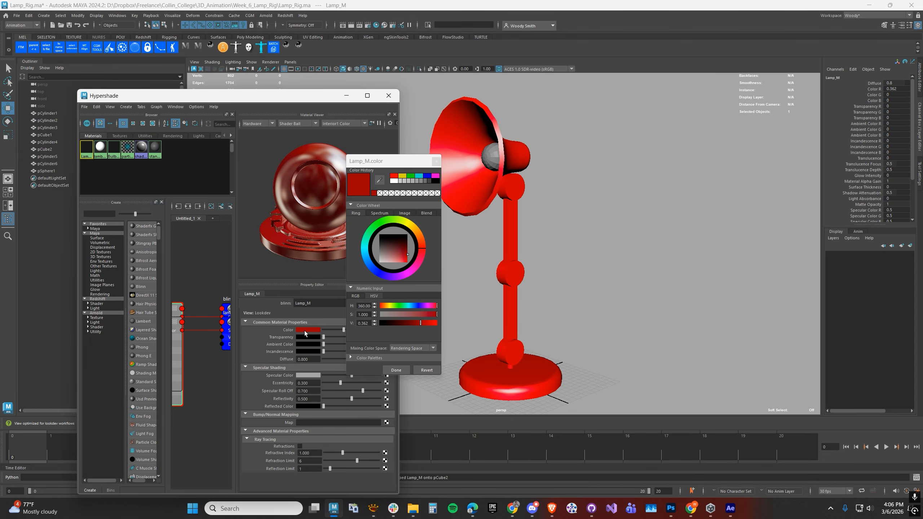
mouse_move(406, 314)
mouse_down()
mouse_move(427, 314)
mouse_move(410, 325)
mouse_move(414, 314)
mouse_up()
click(413, 315)
alt+drag(543, 263, 495, 274)
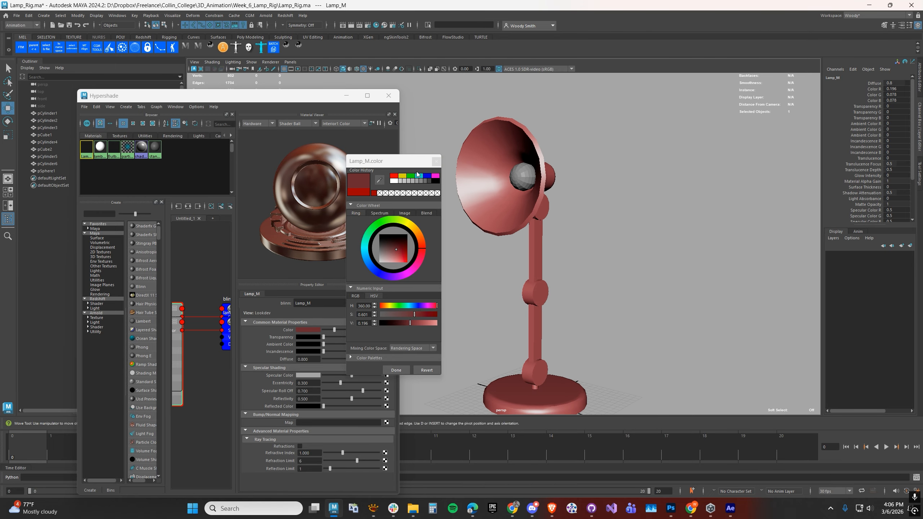
click(396, 370)
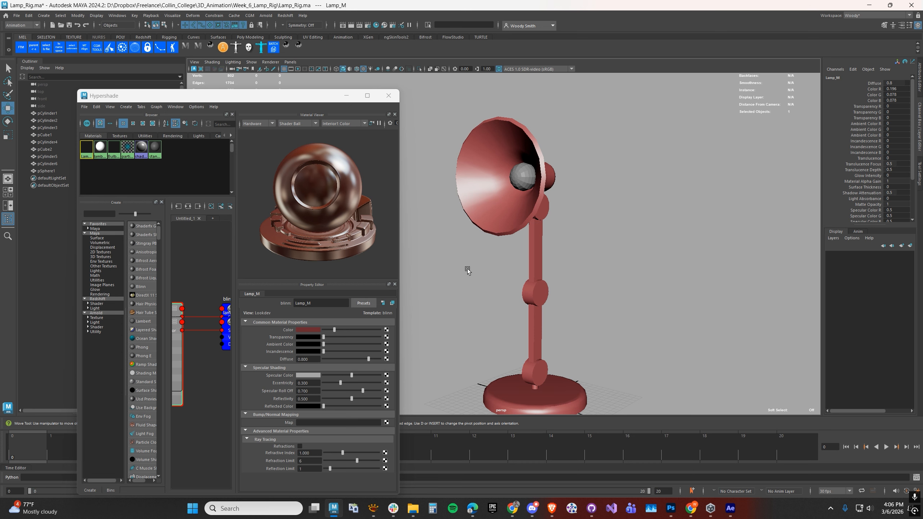
- Smooth the bulb sphere's shading with Soften/Harden Edges at an angle of 80
click(514, 180)
alt+middle_drag(488, 256, 488, 270)
alt+right_drag(488, 270, 530, 315)
alt+middle_drag(530, 315, 534, 375)
alt+right_drag(533, 374, 549, 367)
click(465, 375)
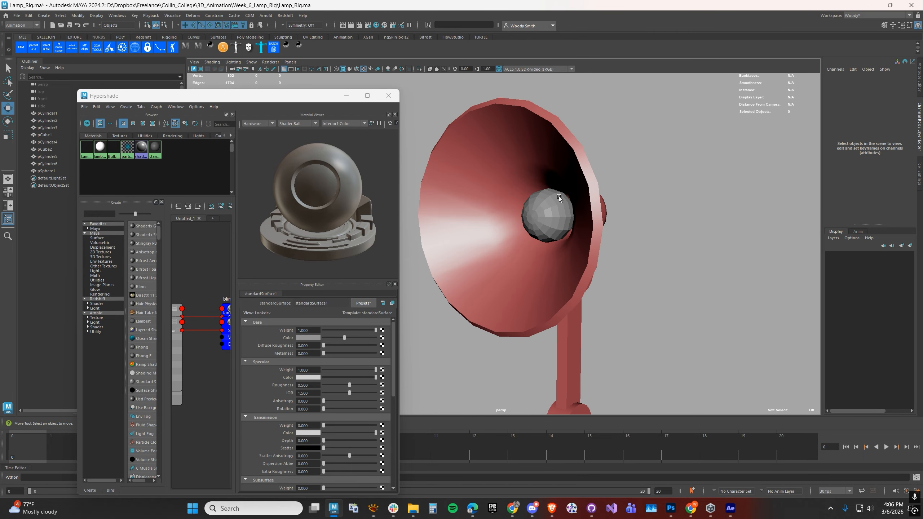
alt+drag(559, 208, 550, 208)
click(550, 213)
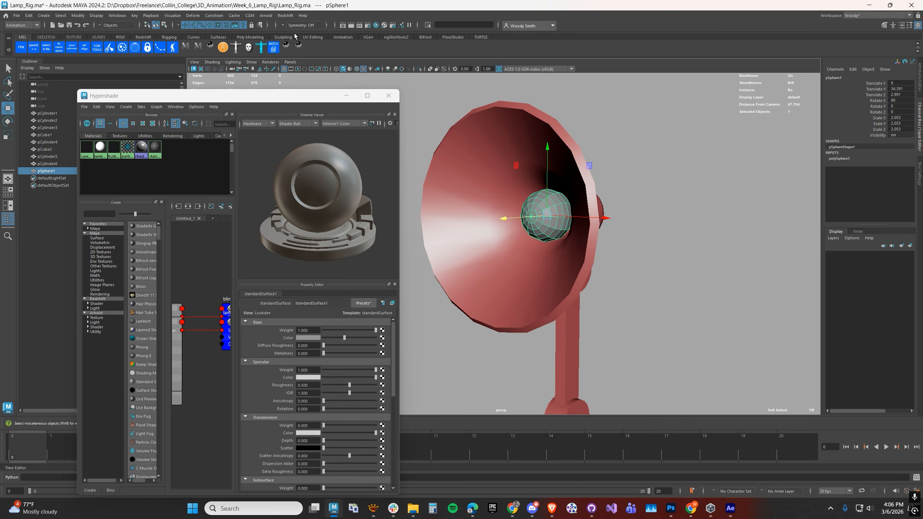
click(21, 25)
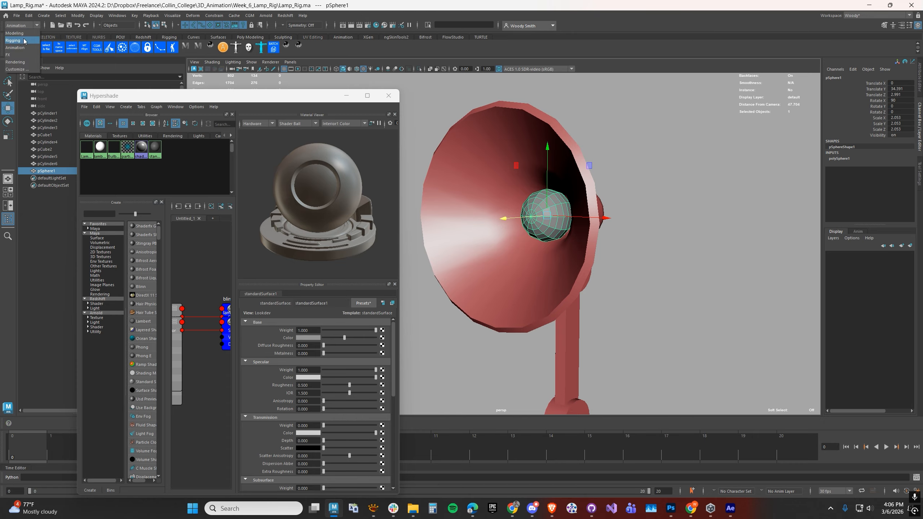
click(16, 34)
click(209, 15)
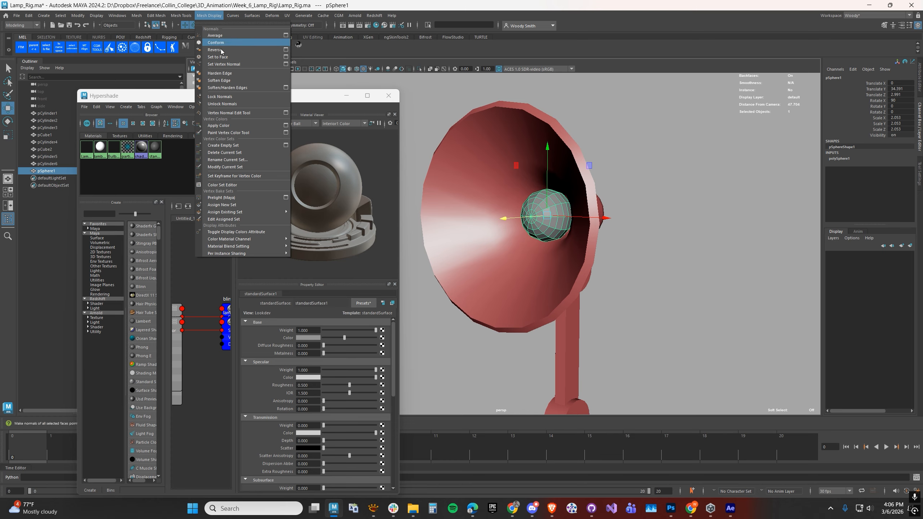
click(285, 88)
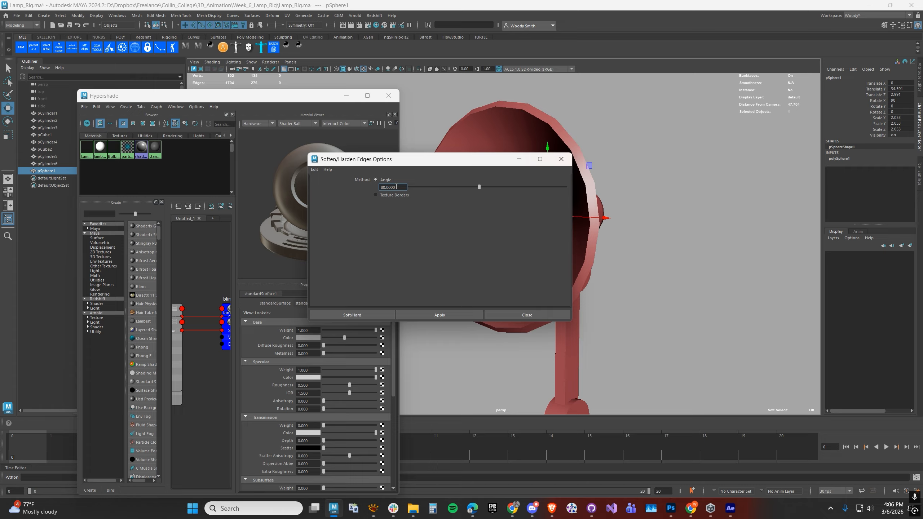
click(353, 315)
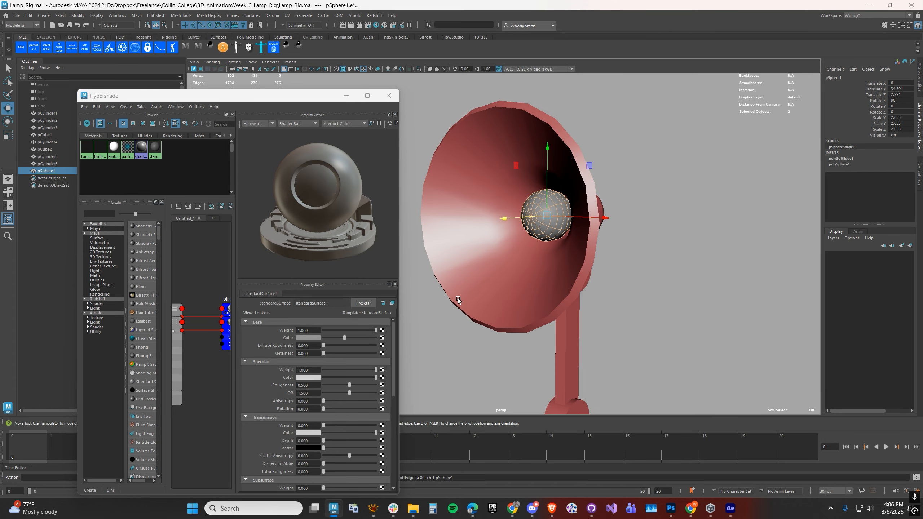
click(464, 318)
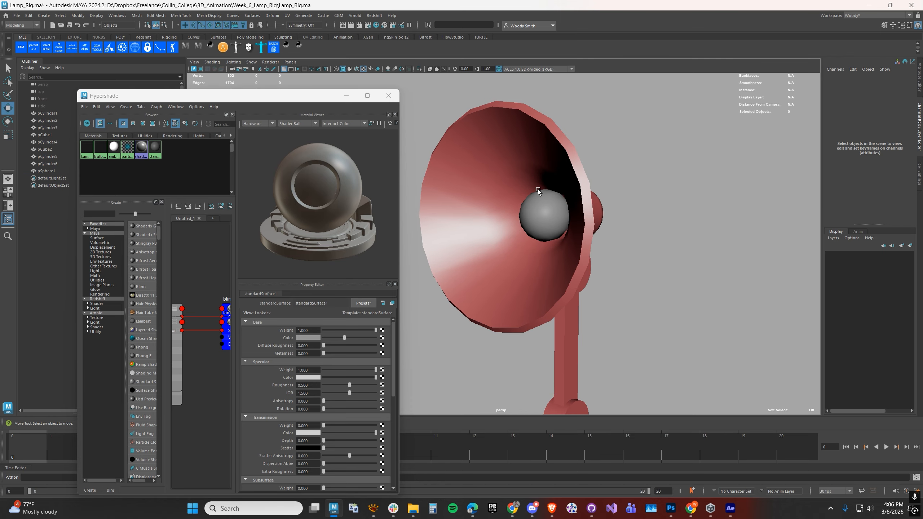
- Assign the Bulb_M material to the bulb sphere
click(531, 209)
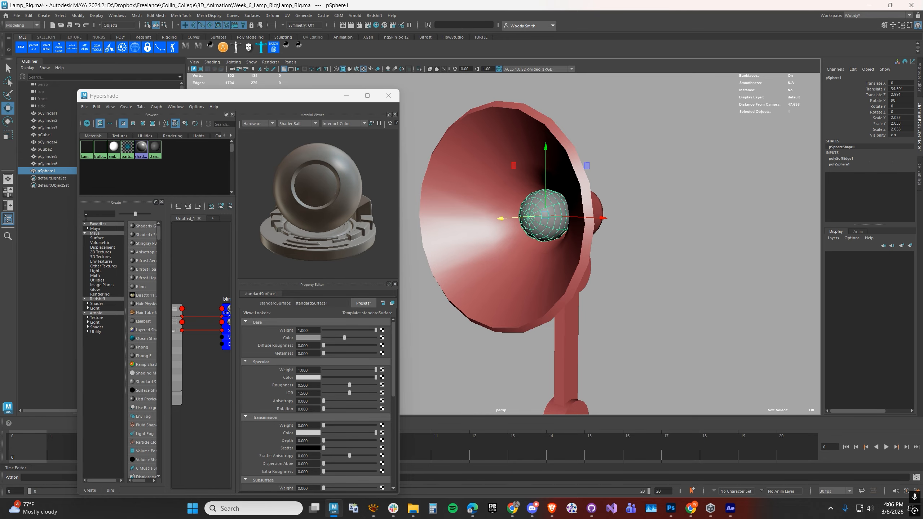
right_click(99, 148)
right_drag(100, 148, 100, 127)
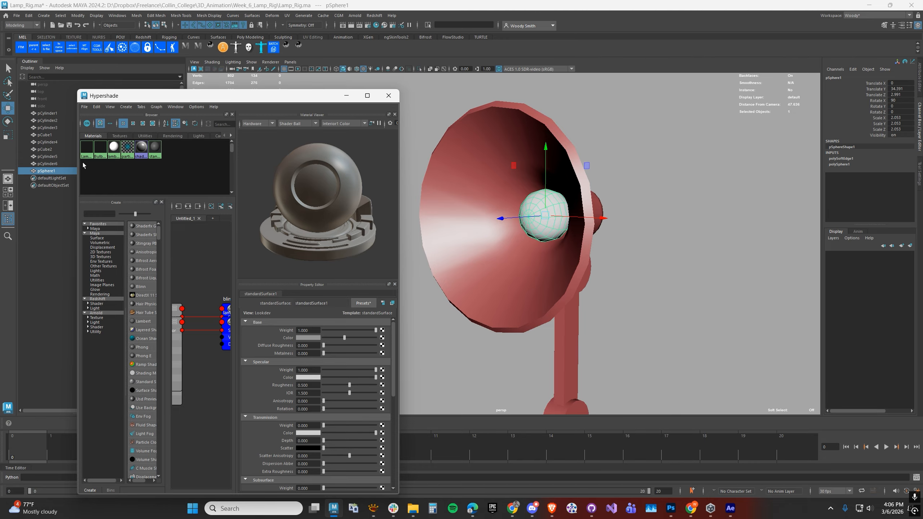
- Make Bulb_M look lit by raising its Ambient Color to 1 and its Incandescence to about 0.516
click(101, 146)
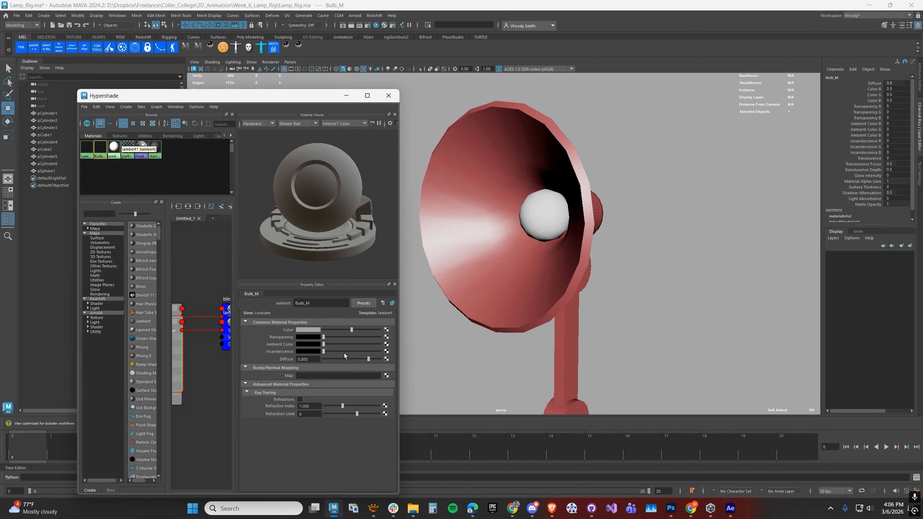
drag(328, 344, 383, 344)
drag(323, 351, 355, 350)
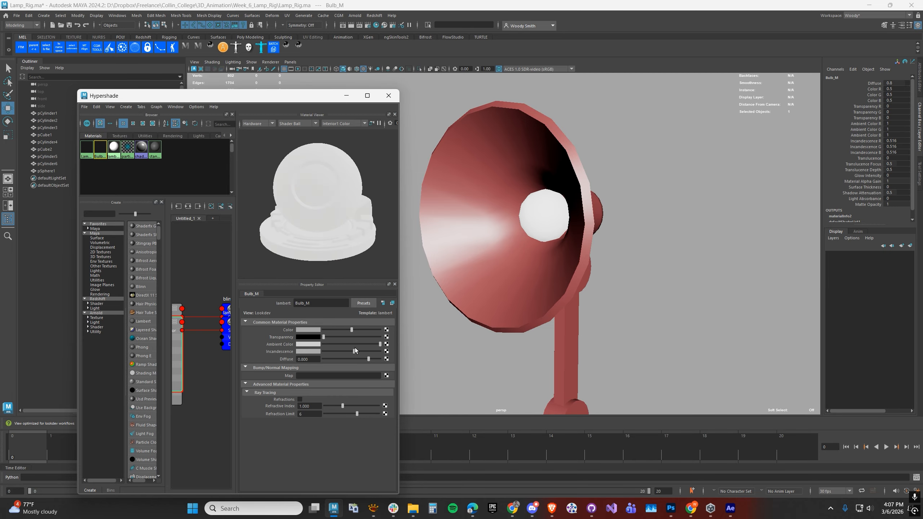
- Clear the bulb selection, check the finished materials on the whole lamp, and close the Hypershade
click(495, 368)
alt+drag(495, 368, 543, 343)
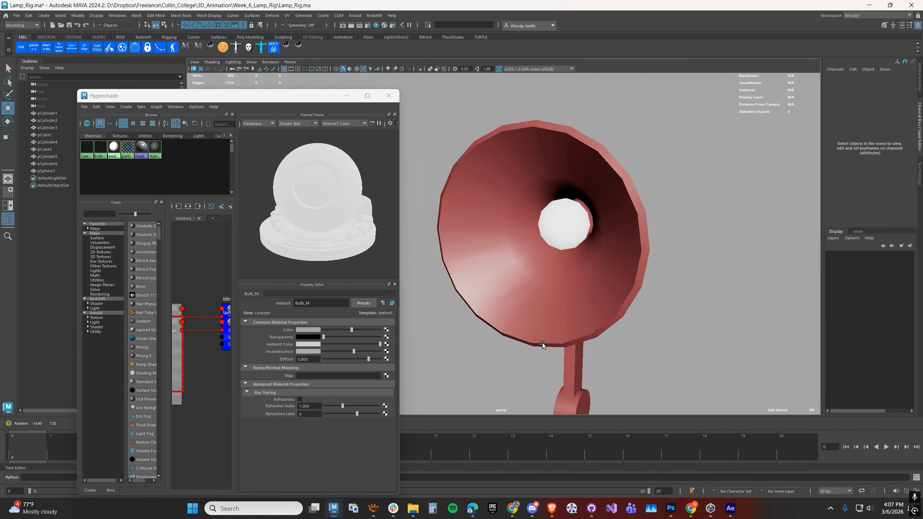
alt+right_drag(543, 344, 394, 291)
alt+drag(467, 299, 470, 220)
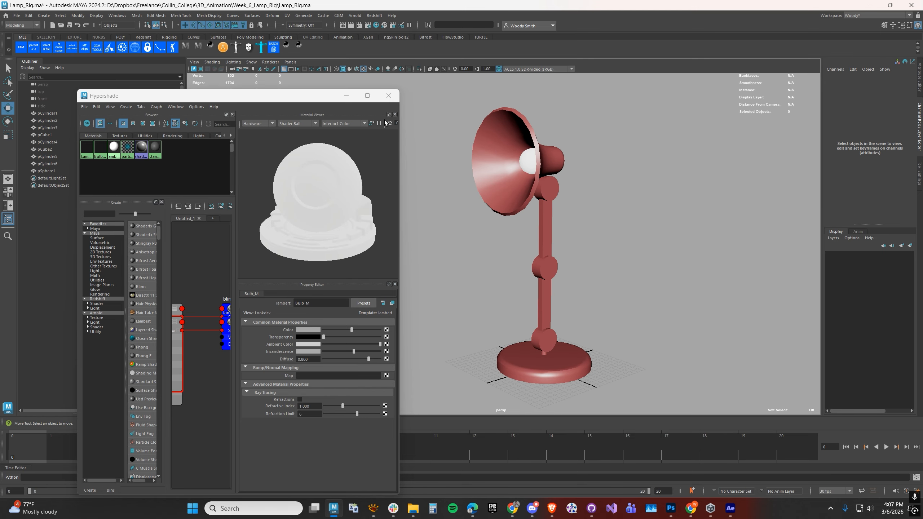
click(388, 95)
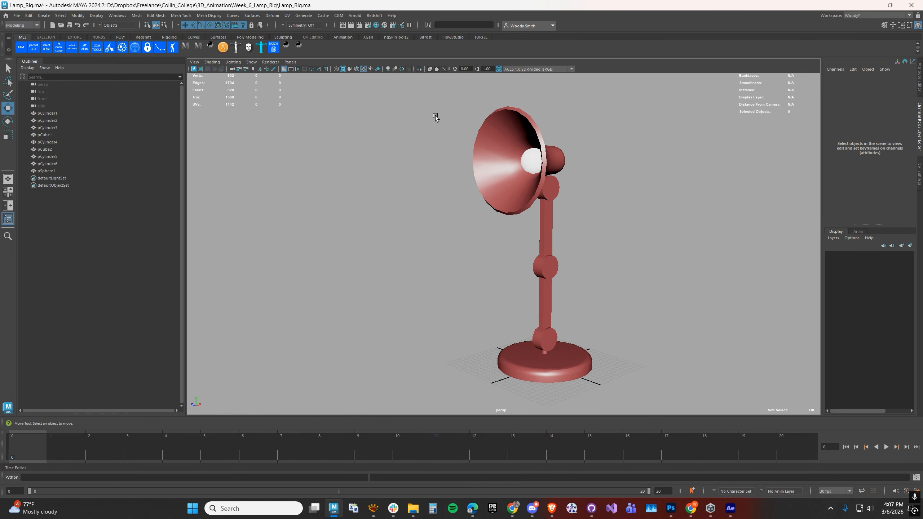
- Combine all the lamp's parts, from the base to the head and bulb, into a single mesh
drag(424, 103, 614, 392)
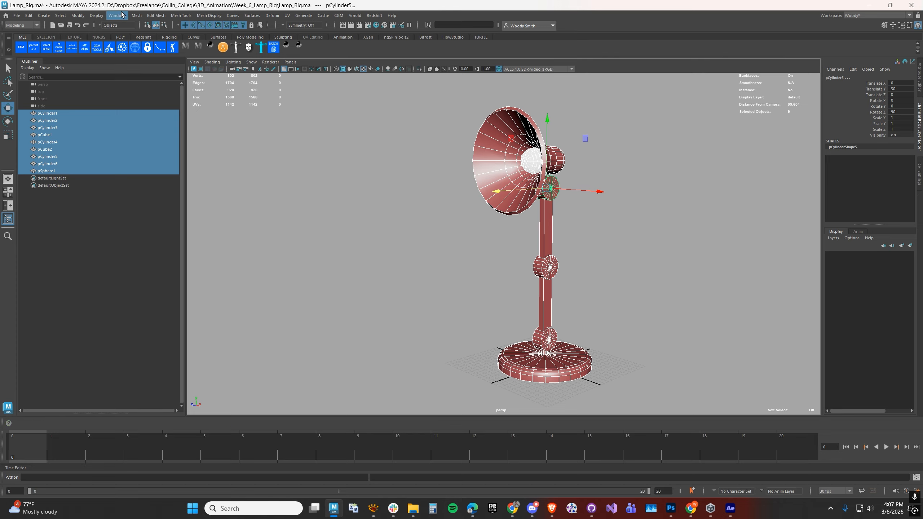
click(136, 15)
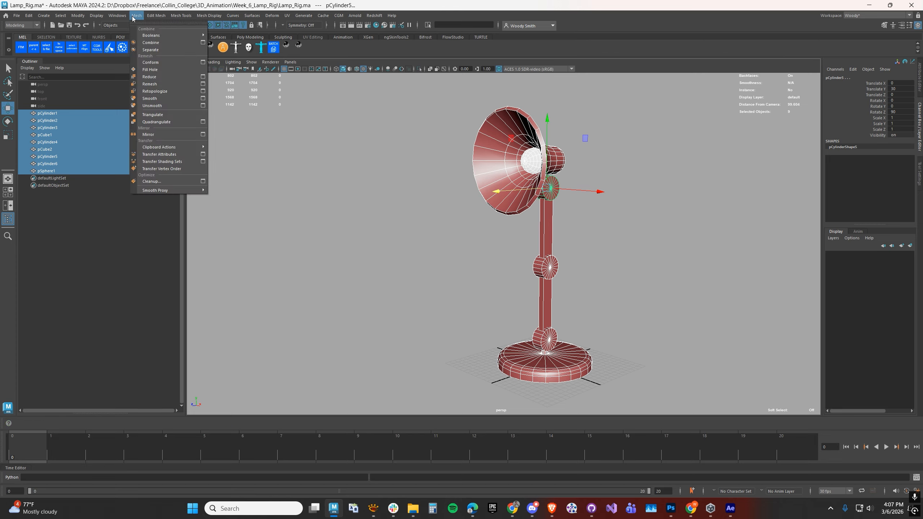
click(145, 43)
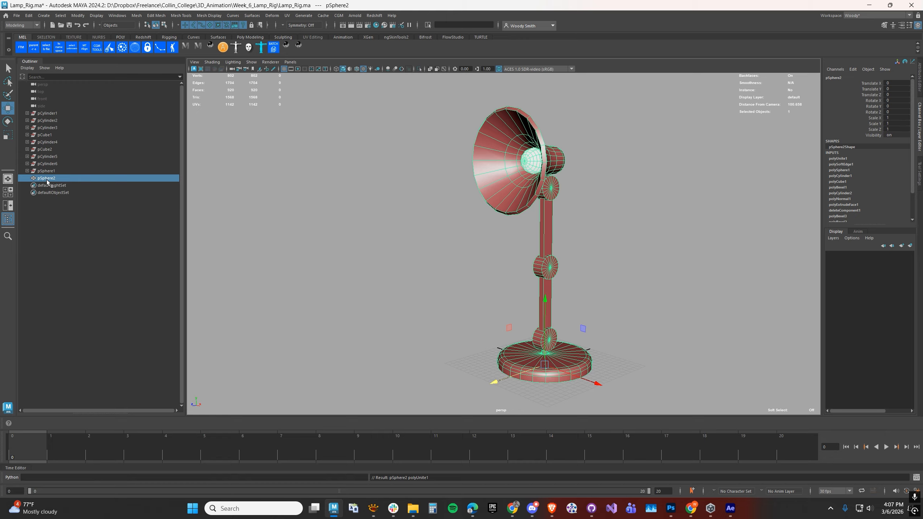
- Delete the combined lamp mesh's construction history
click(29, 15)
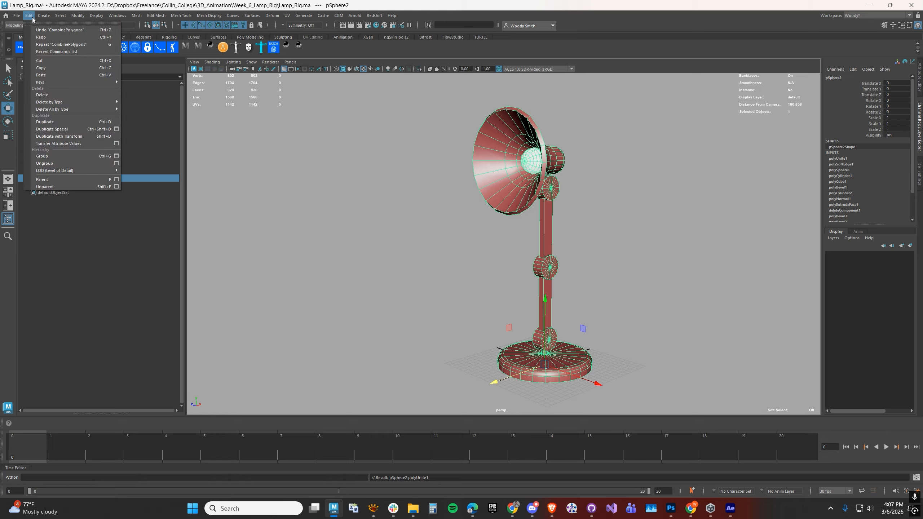
mouse_move(48, 103)
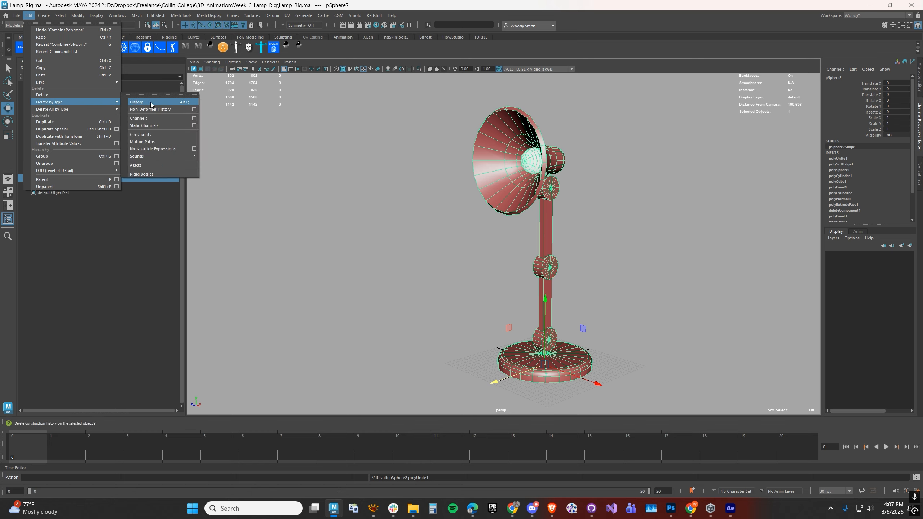
click(151, 104)
- Rename the combined mesh as Lamp_Mesh and clear the selection
double_click(51, 114)
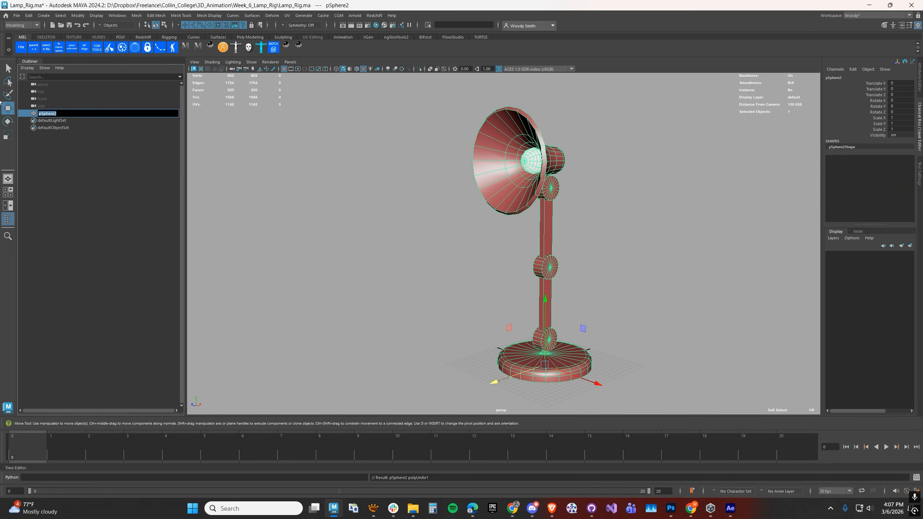
text(Lamp_Mesh)
key(Return)
click(319, 269)
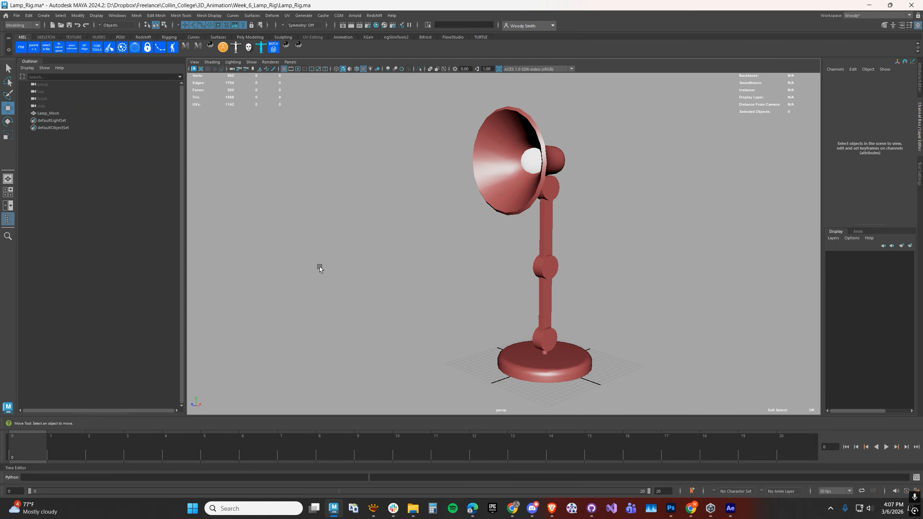